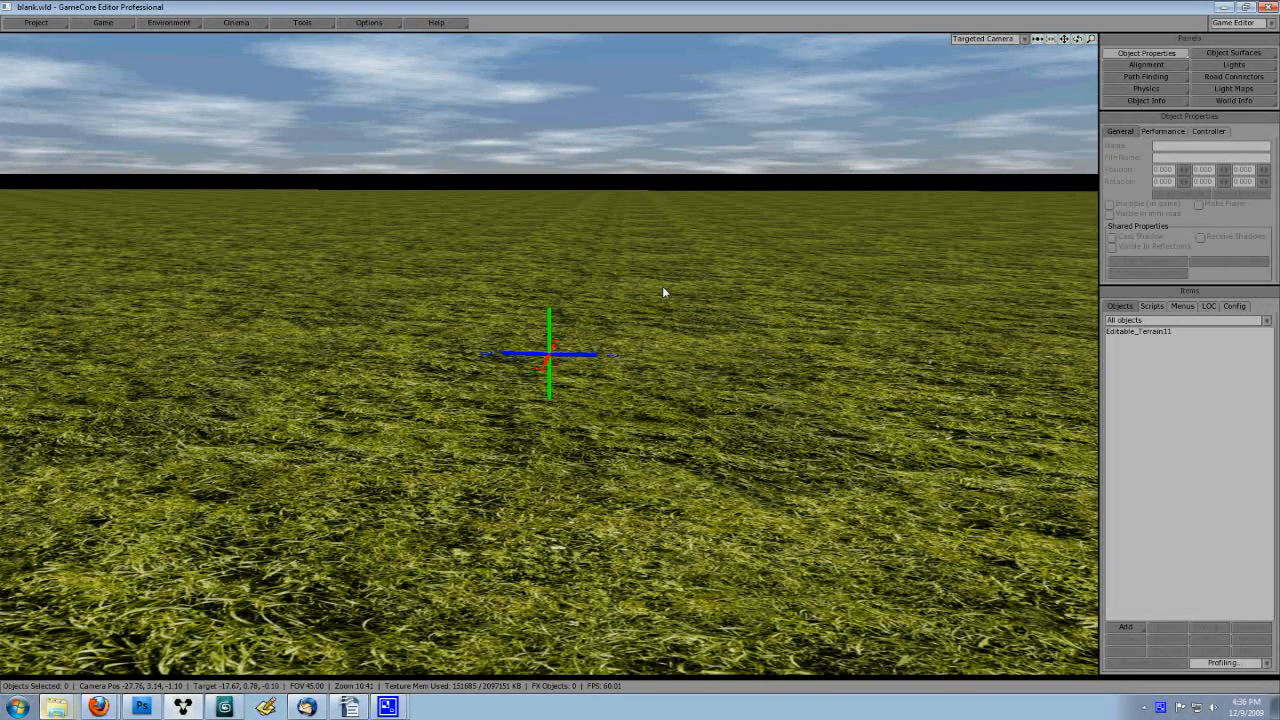
- Add the wall1 object to the grass scene from an object template
click(1126, 628)
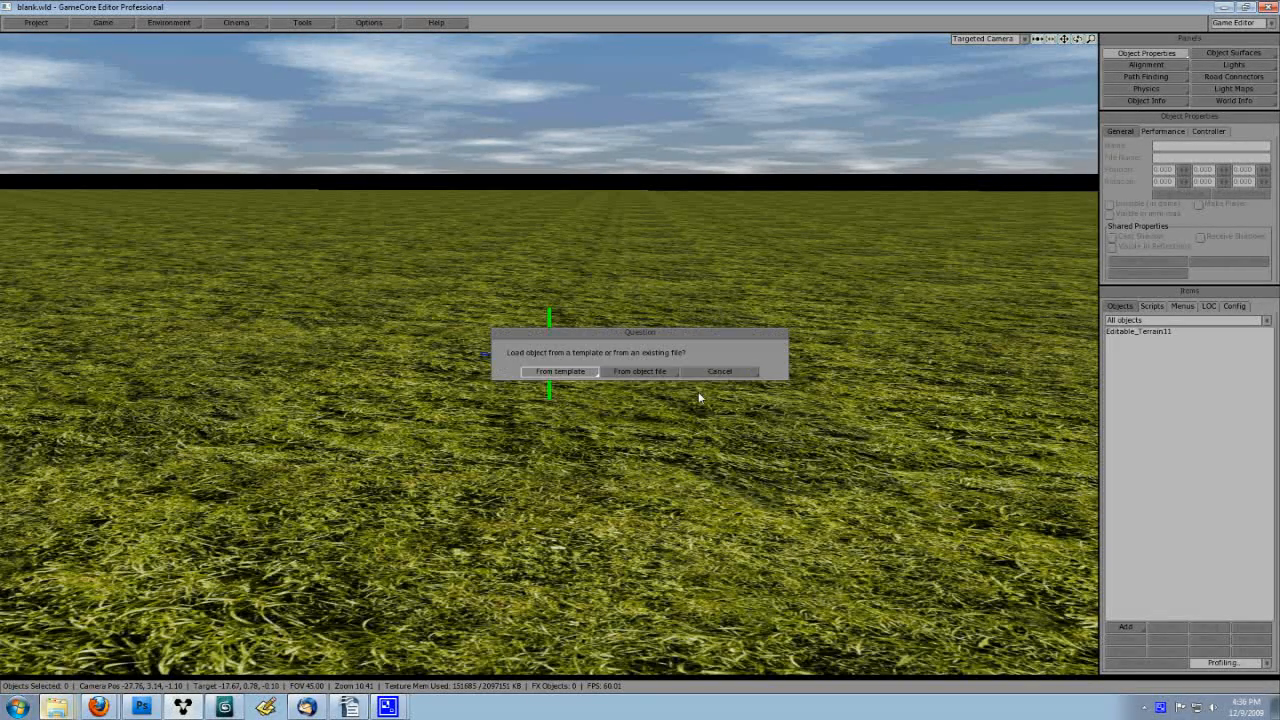
click(563, 372)
double_click(678, 366)
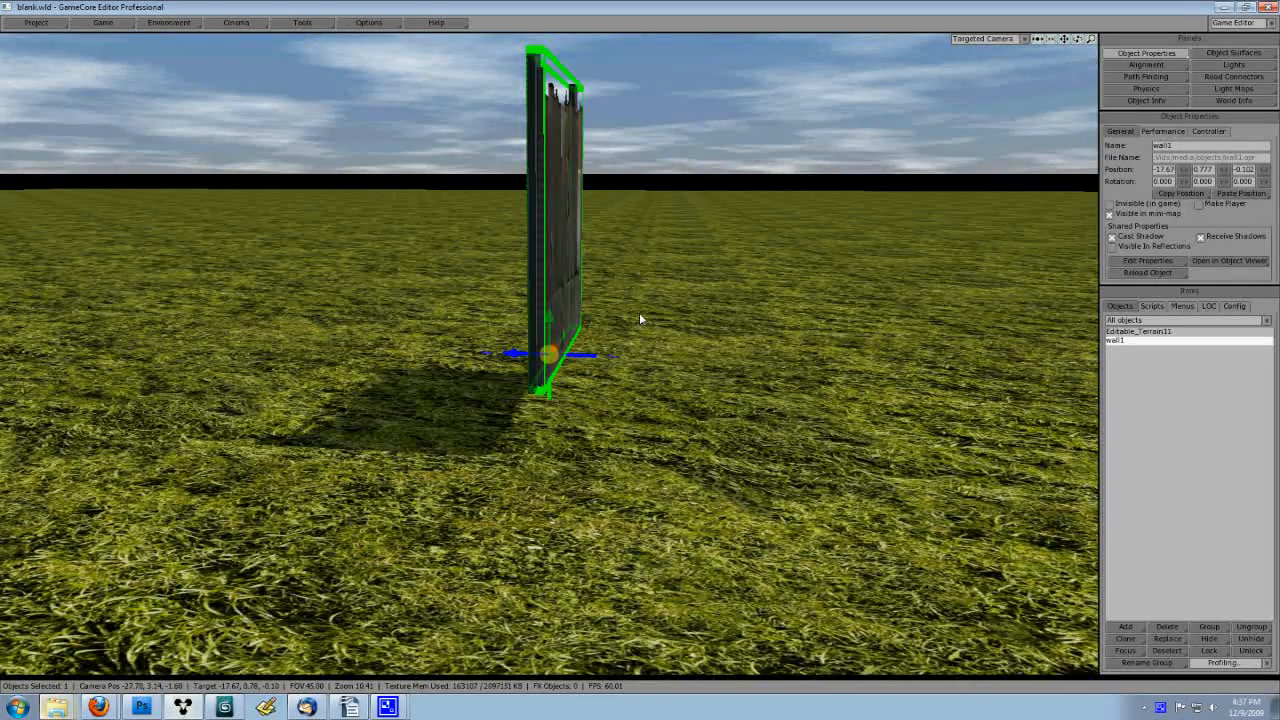
mouse_move(640, 315)
middle_down()
mouse_move(663, 321)
mouse_move(652, 323)
middle_up()
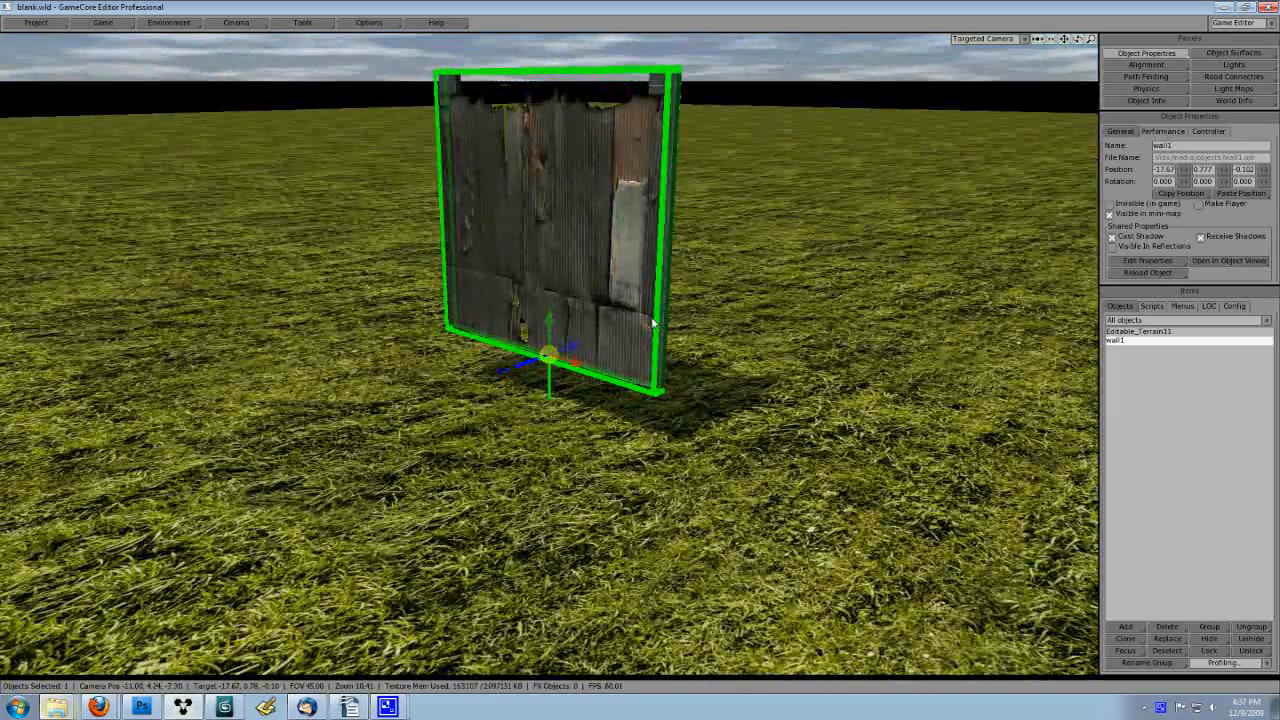
- Tilt the wall about 69.5 degrees into a sloped ramp and raise it to a Y position of about 2.15
right_drag(575, 362, 446, 577)
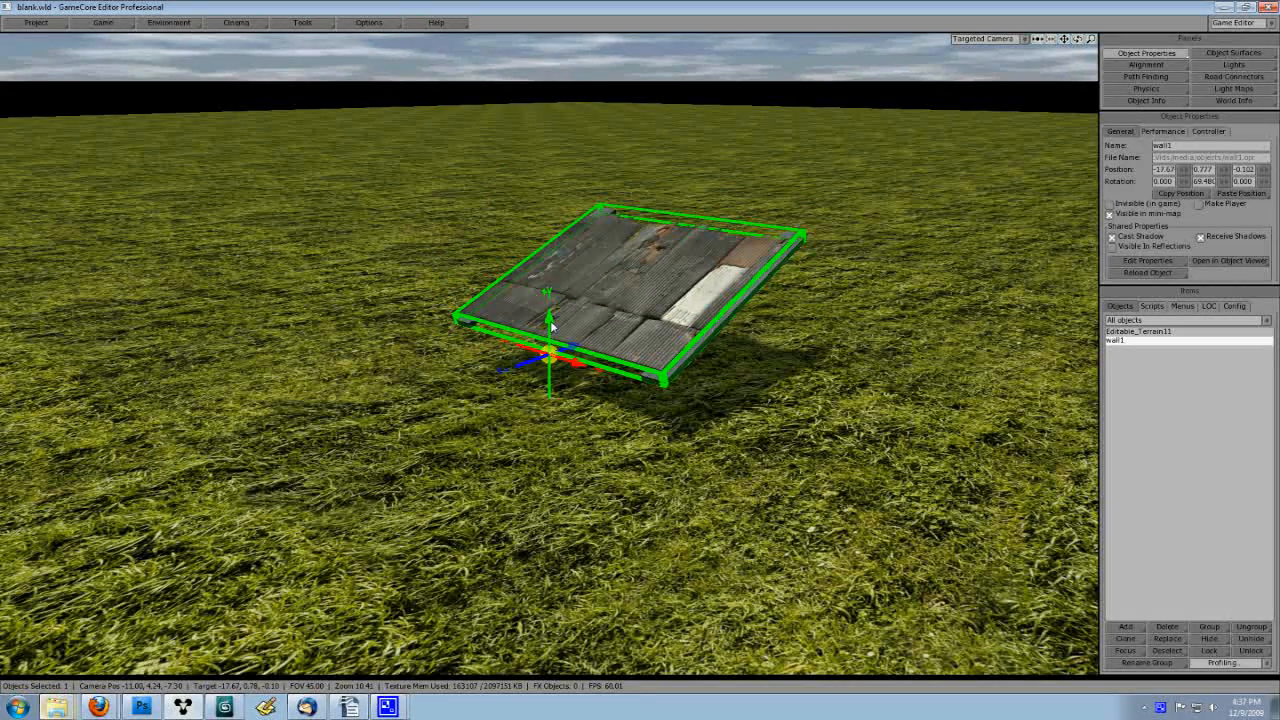
drag(551, 326, 491, 246)
middle_drag(491, 246, 570, 175)
scroll(555, 131, down, 3)
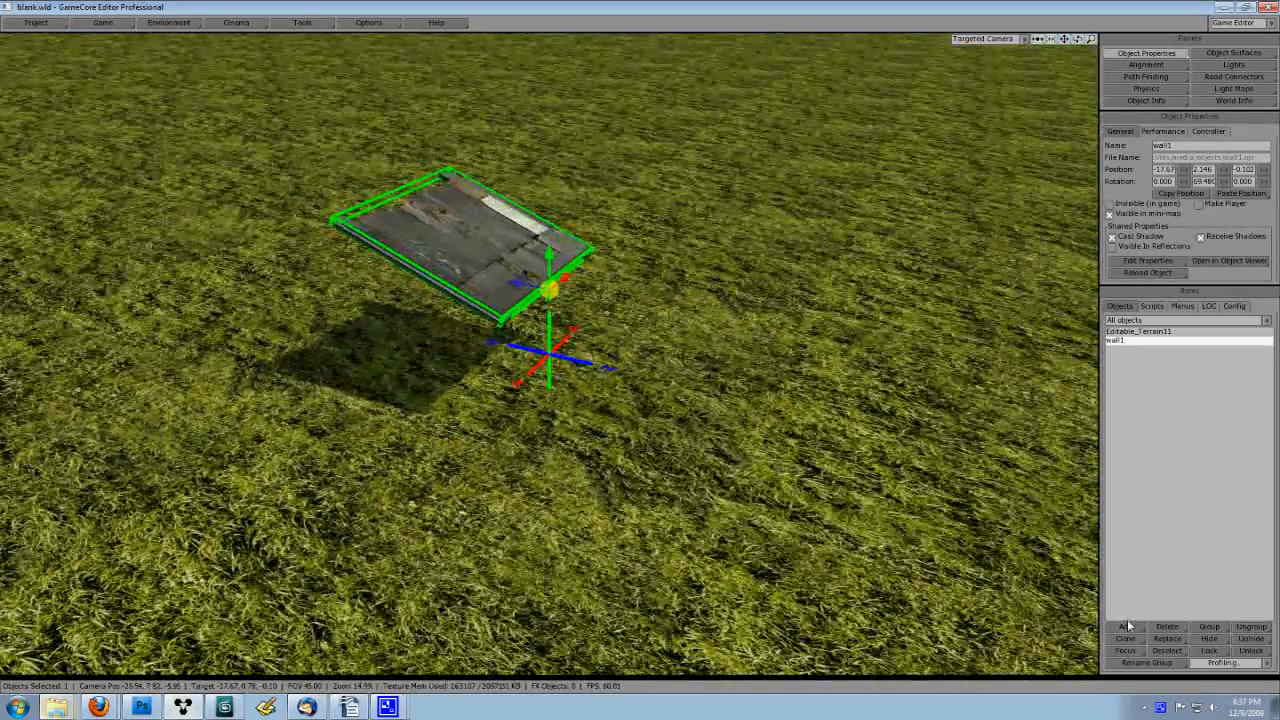
- Add an Editable Sphere to the scene from the object templates
click(1126, 626)
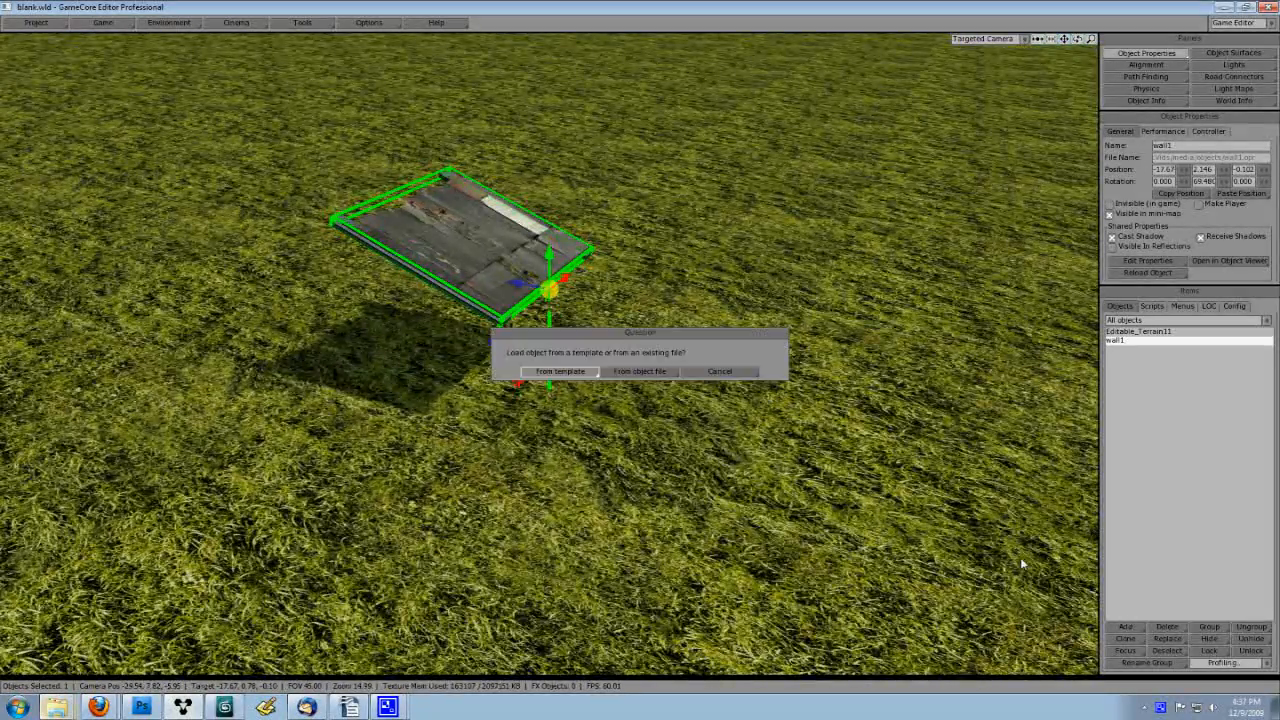
click(560, 371)
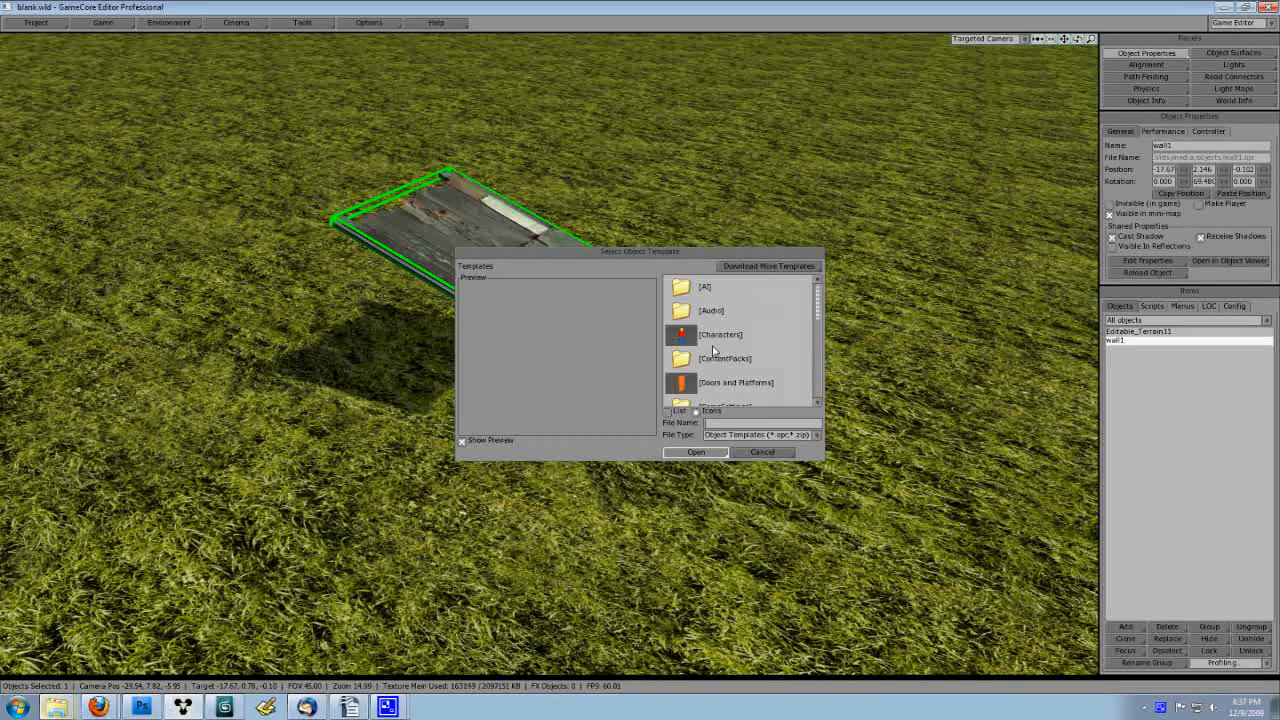
scroll(714, 351, down, 3)
scroll(712, 340, down, 1)
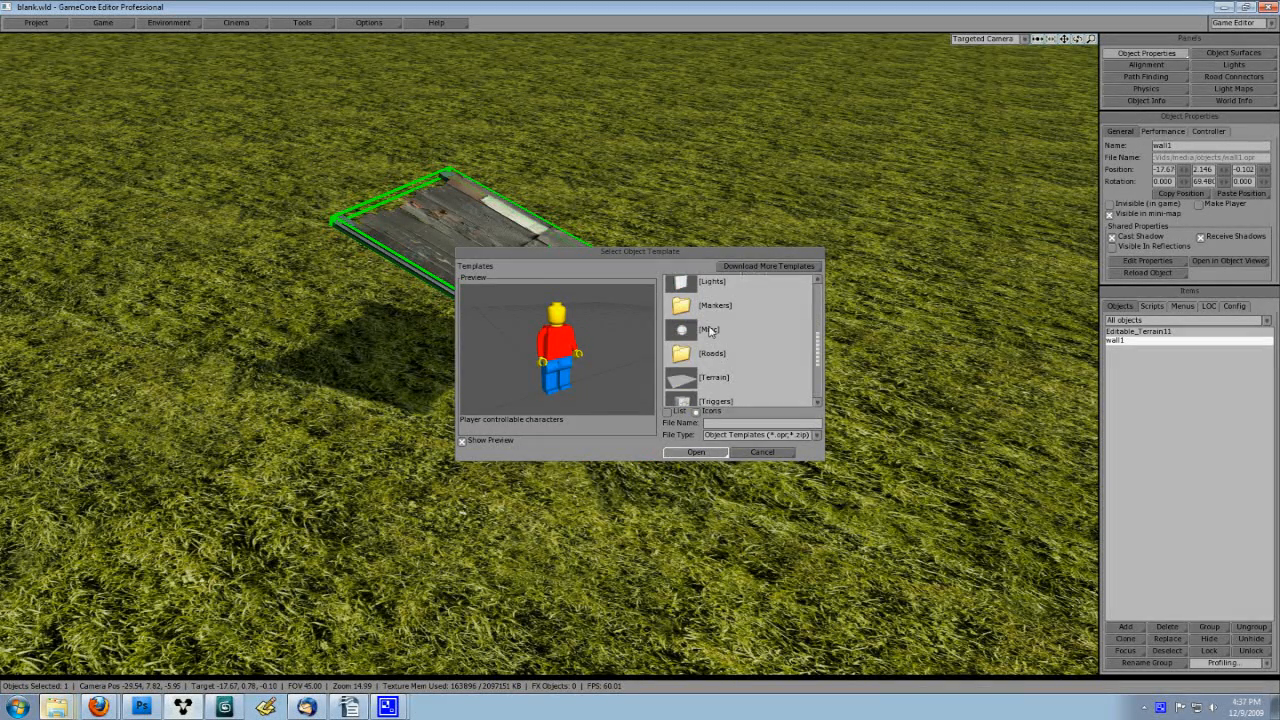
scroll(710, 325, up, 1)
double_click(712, 325)
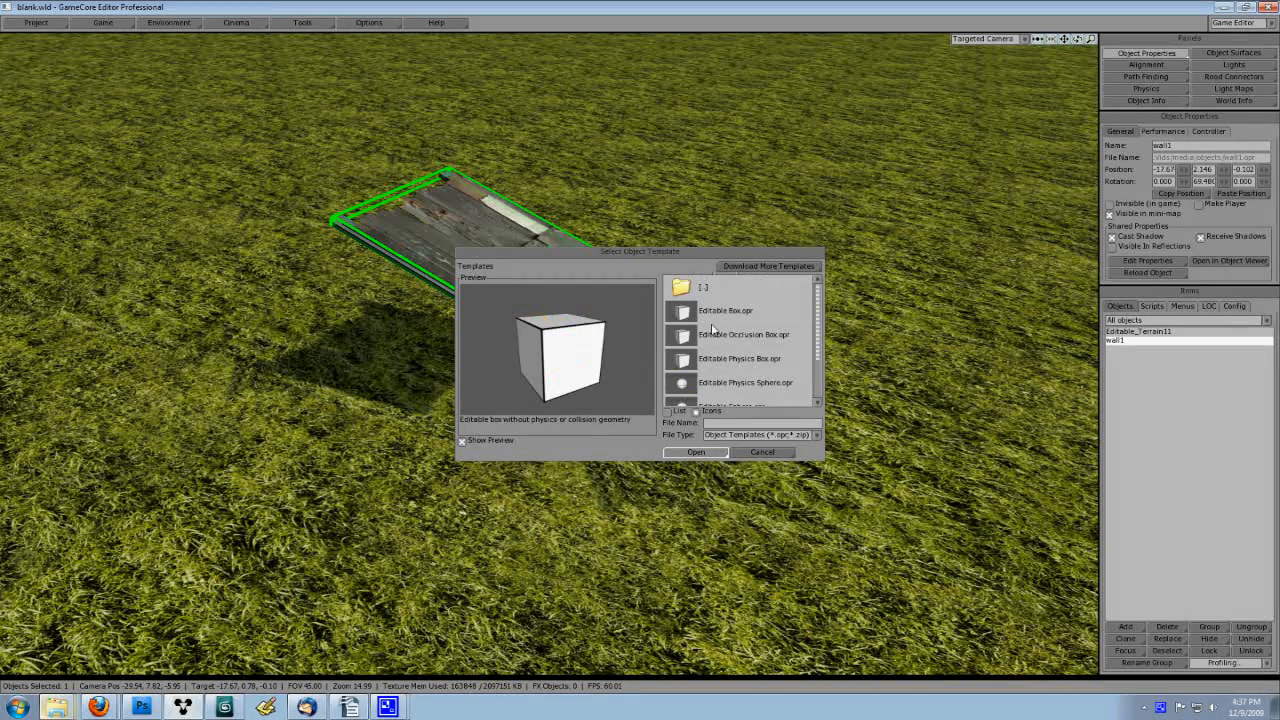
scroll(715, 383, down, 1)
double_click(702, 386)
middle_drag(688, 387, 603, 340)
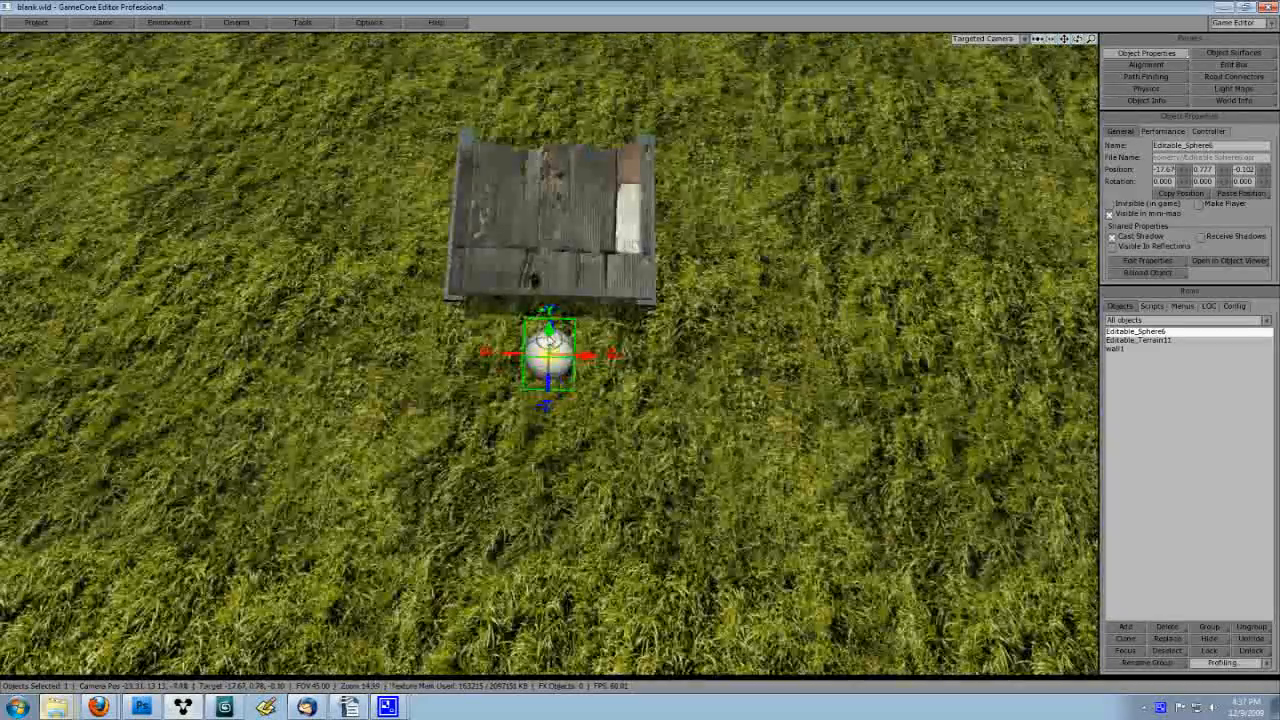
- Position the sphere above the wall's raised end, at about X -18.74, Y 6.04, Z 1.75
drag(547, 323, 532, 88)
middle_drag(640, 355, 663, 326)
scroll(676, 337, down, 5)
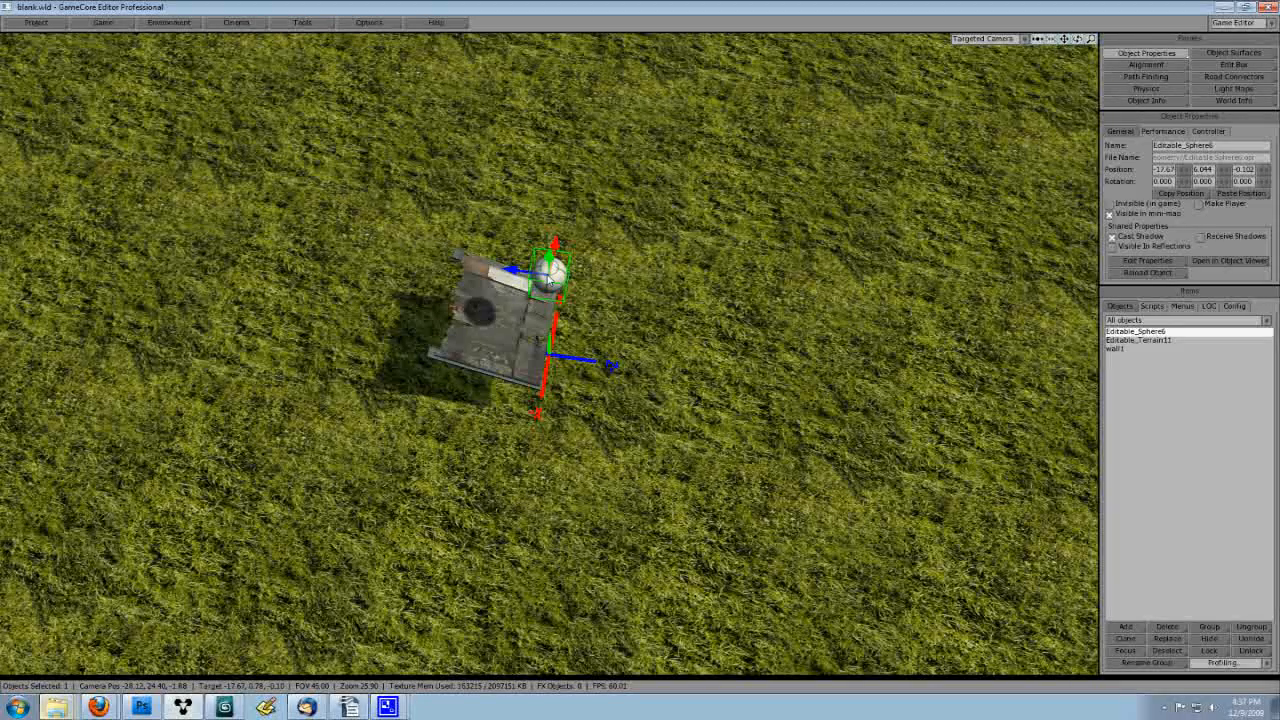
drag(548, 272, 475, 297)
middle_drag(620, 291, 620, 292)
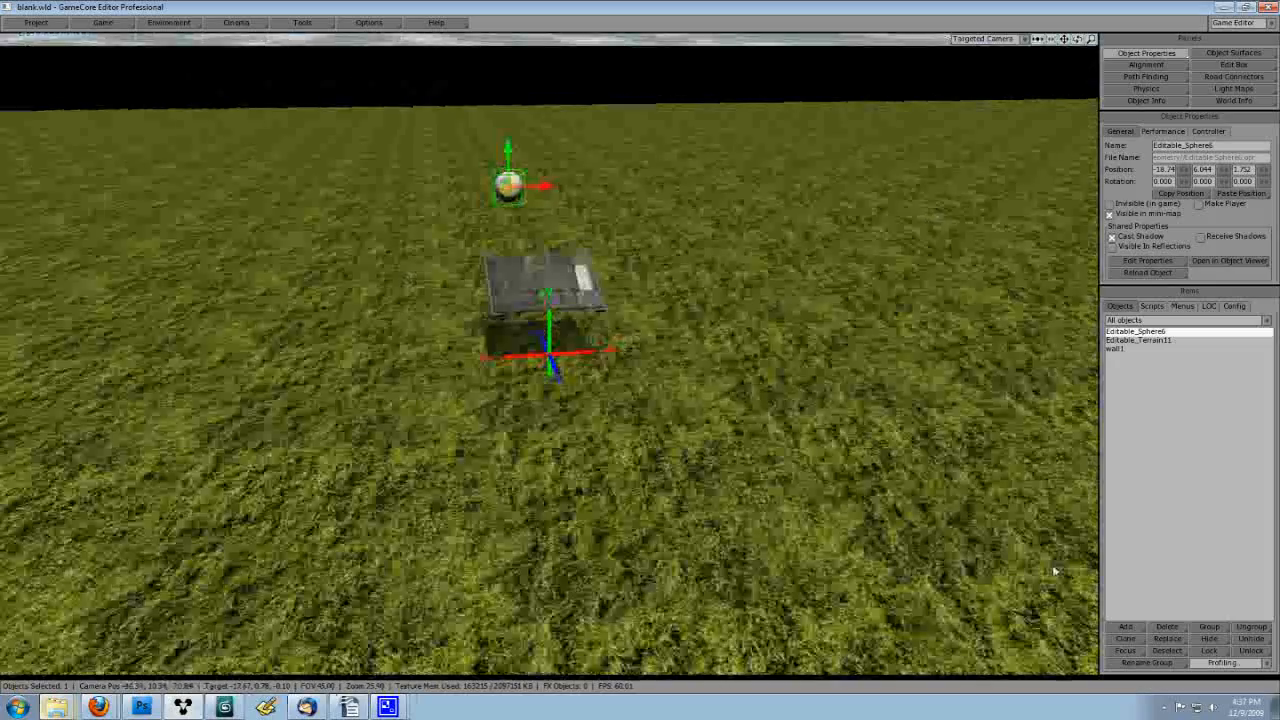
- Clone the sphere as a separately editable copy and move it along the X axis to about -17.18
click(1126, 639)
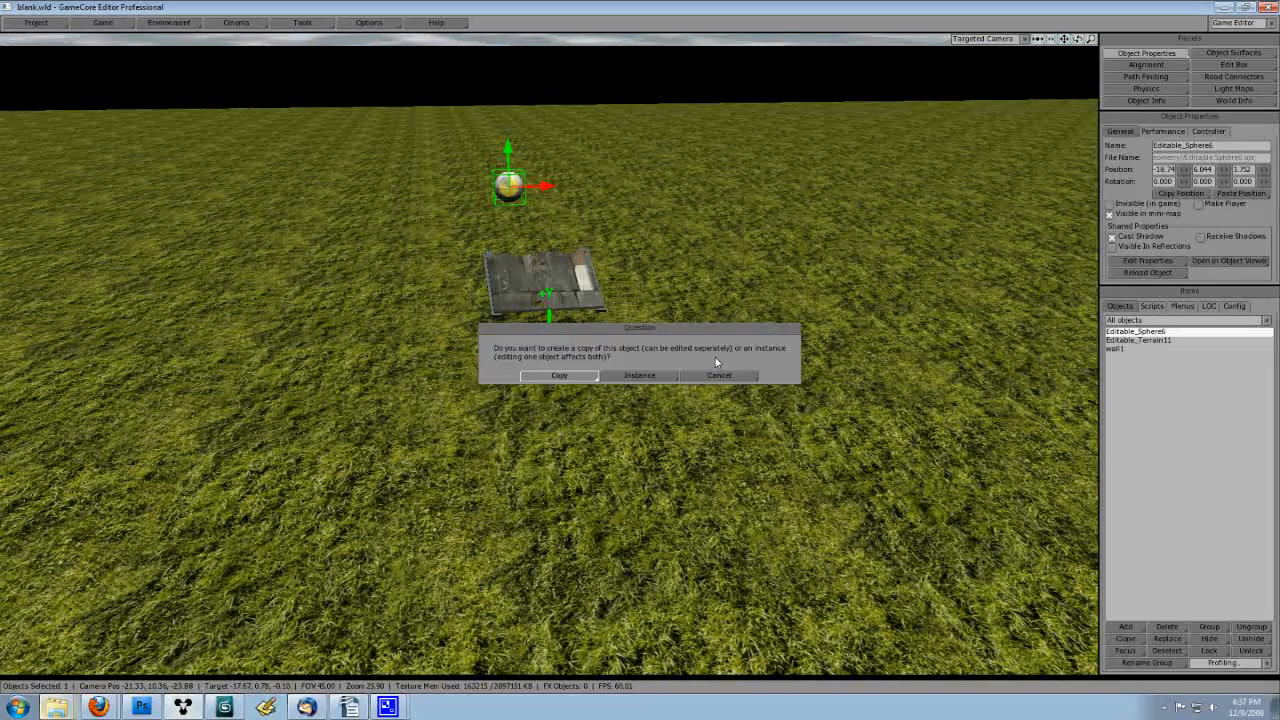
click(586, 376)
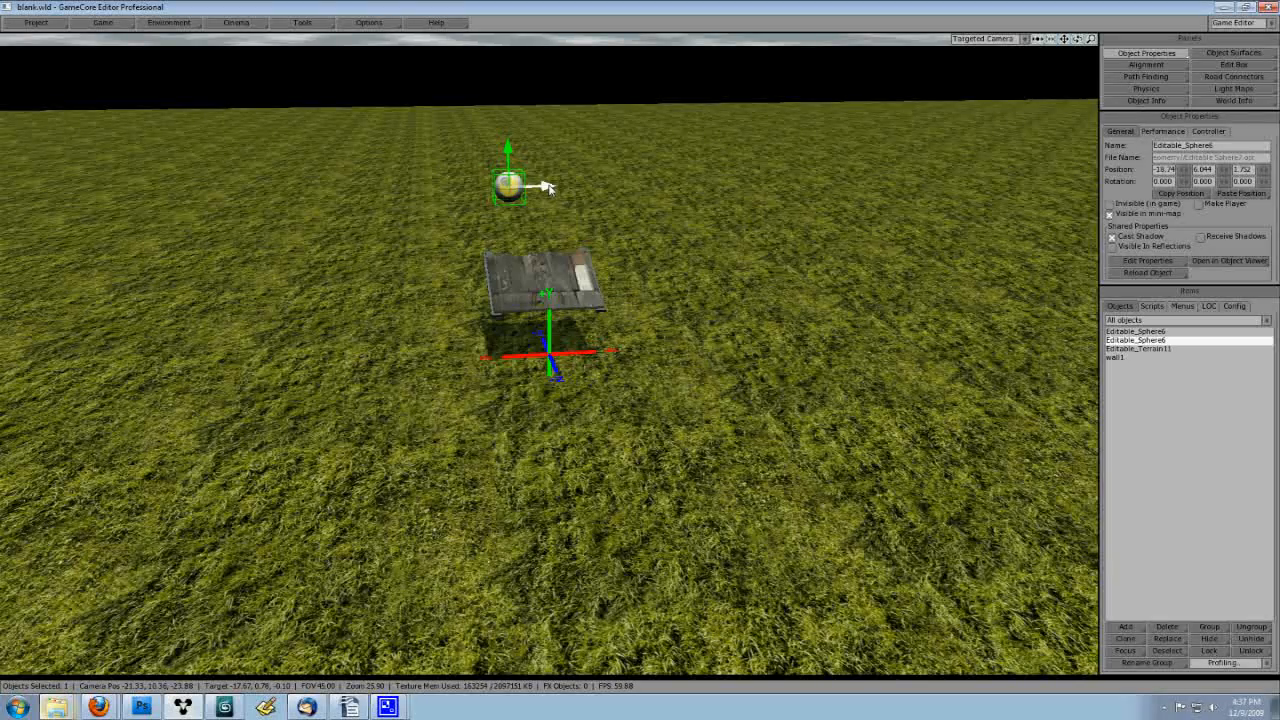
drag(547, 187, 594, 186)
middle_drag(640, 172, 640, 172)
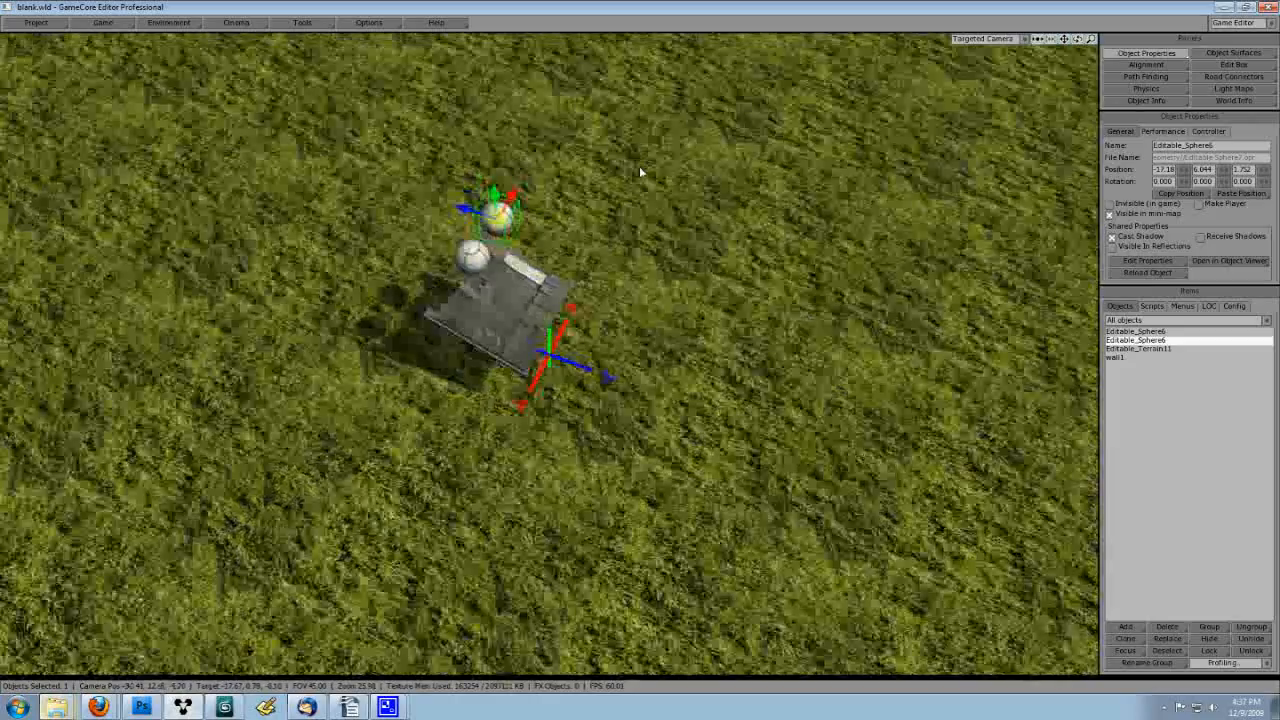
scroll(700, 208, up, 1)
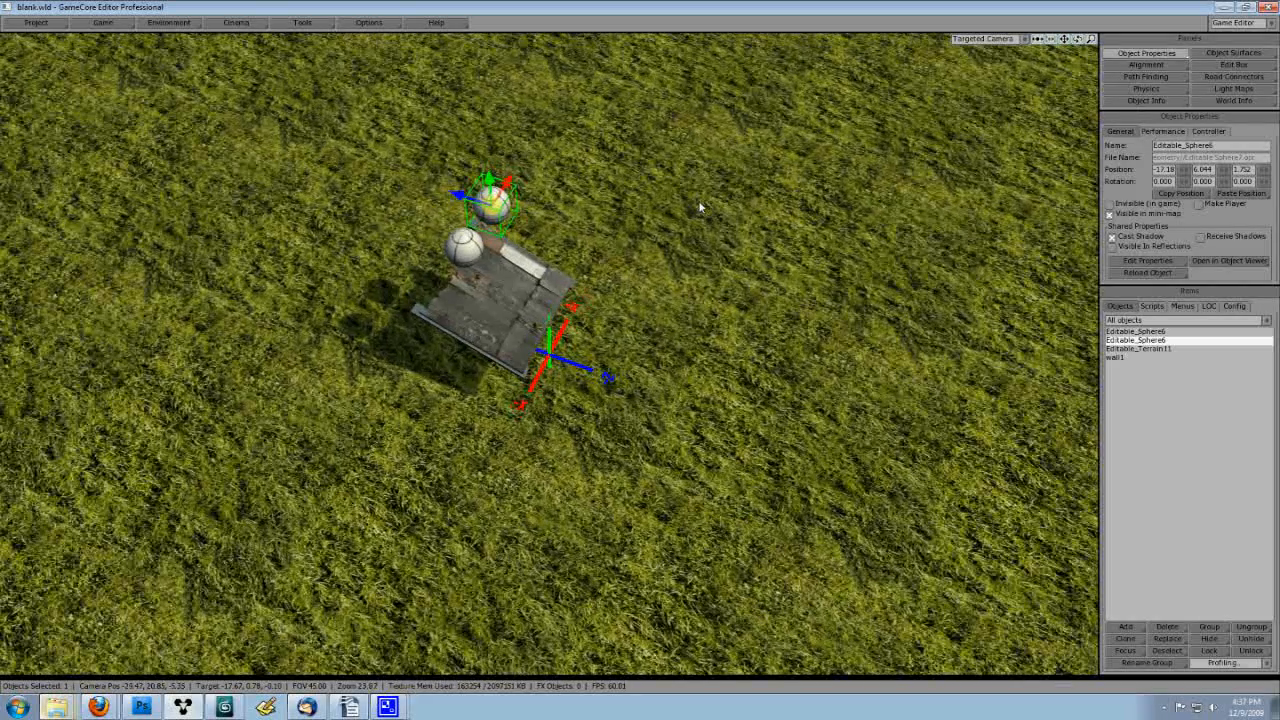
- Inspect the physics settings of the terrain's Default collision object
click(829, 147)
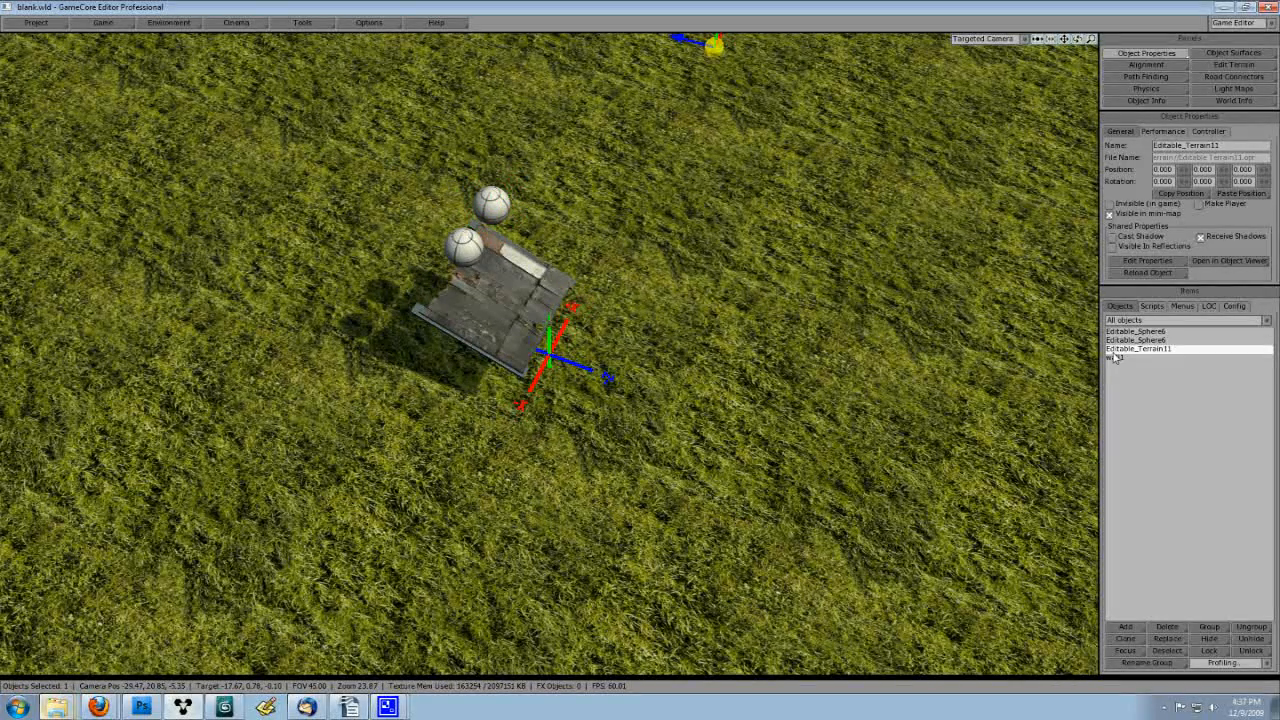
click(1146, 89)
double_click(1122, 145)
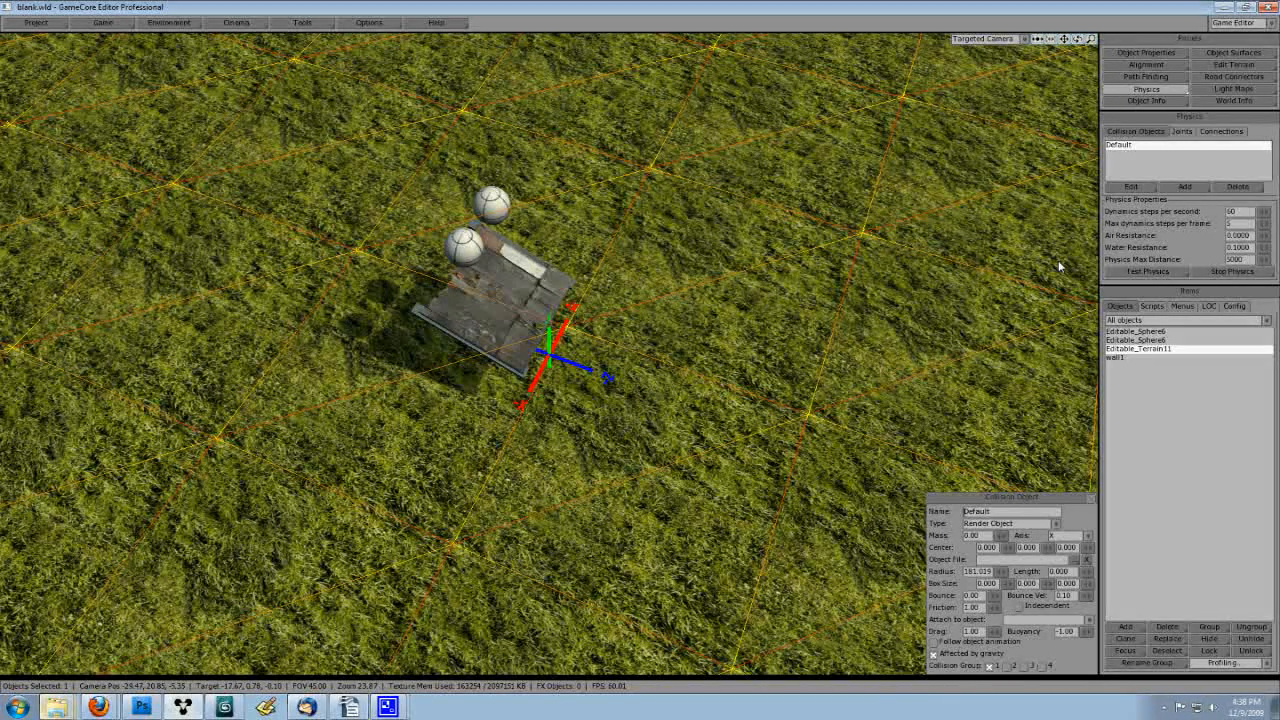
- Add a collision object to wall1 with the Bounding Box type and assign it to collision group 2
click(1124, 358)
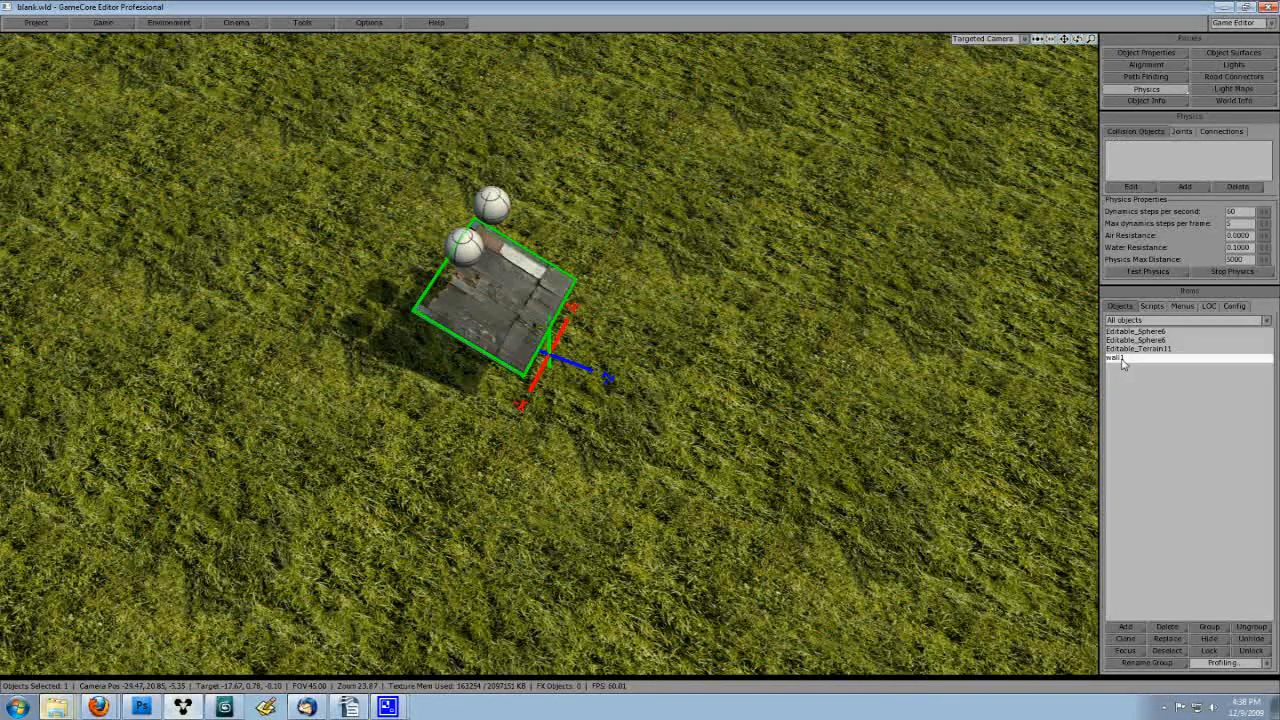
click(1184, 186)
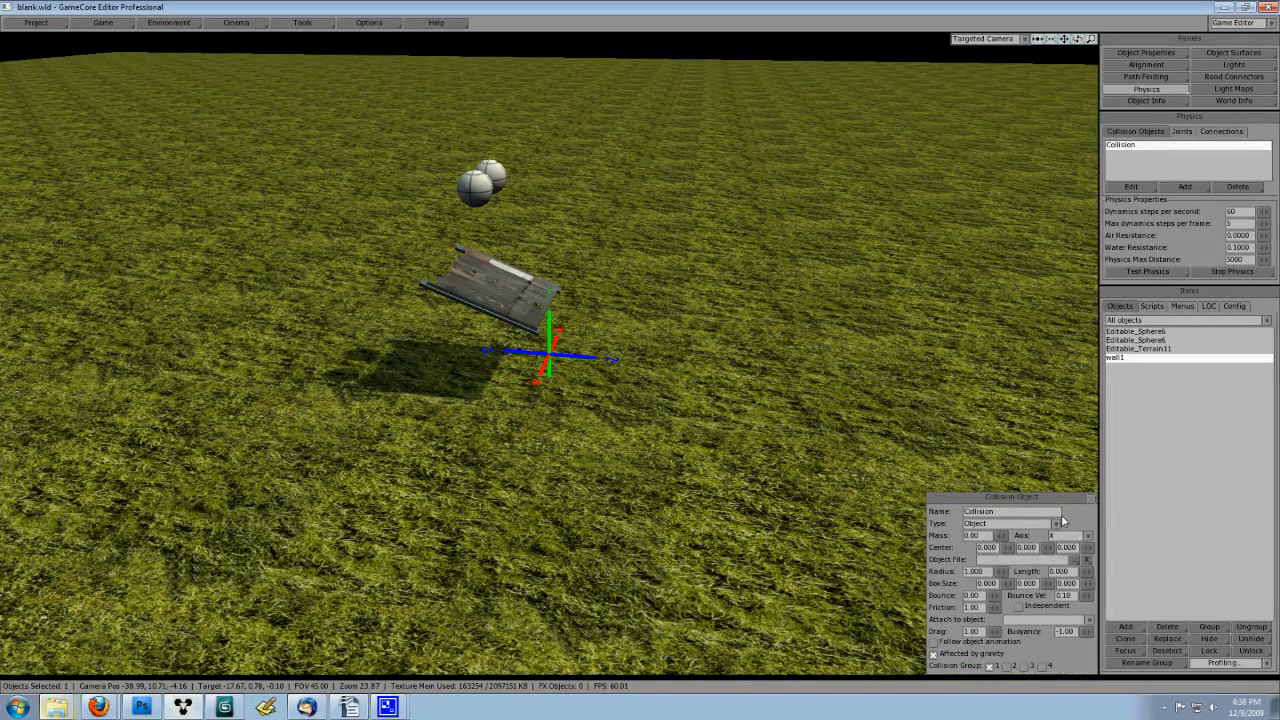
click(1056, 523)
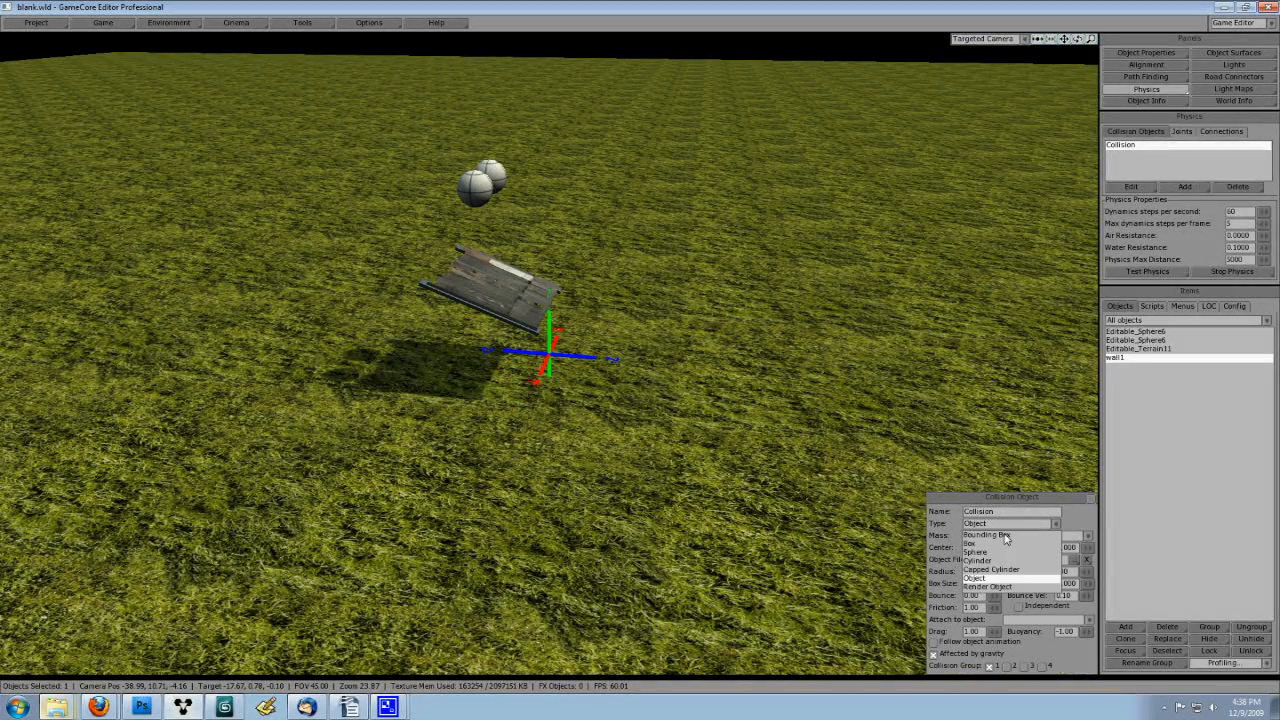
click(1006, 535)
middle_drag(687, 345, 687, 344)
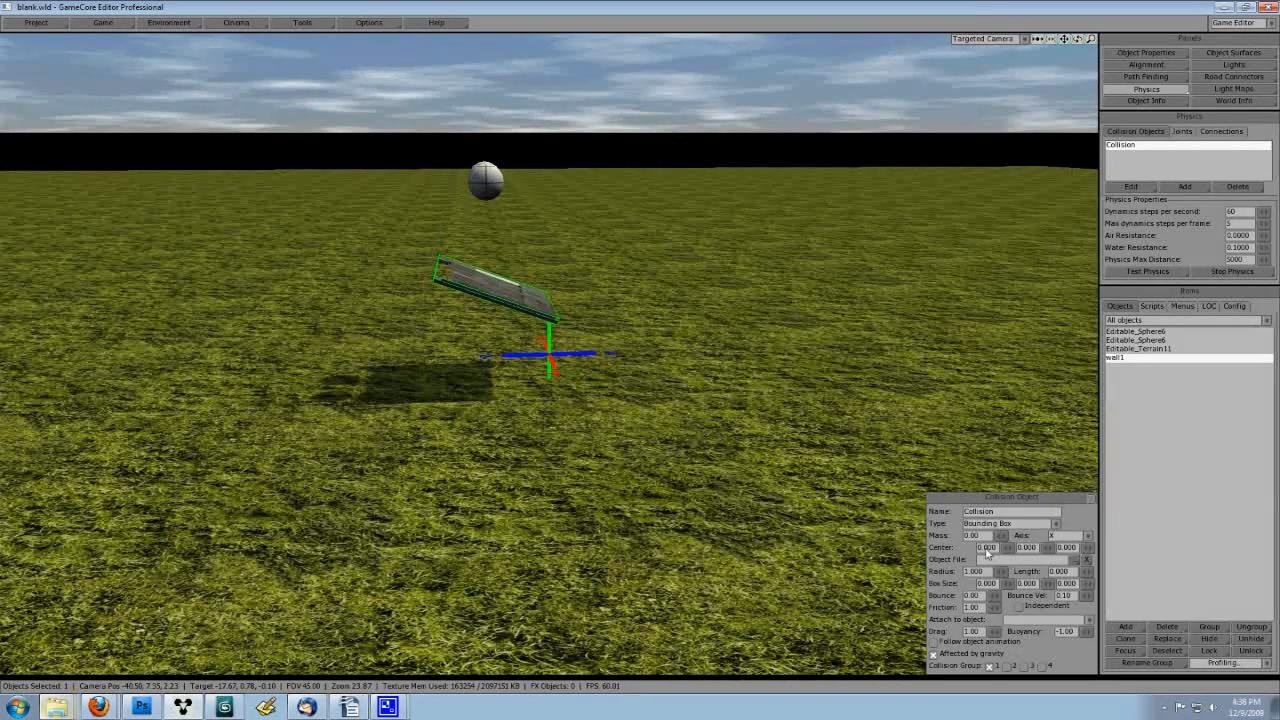
click(1006, 667)
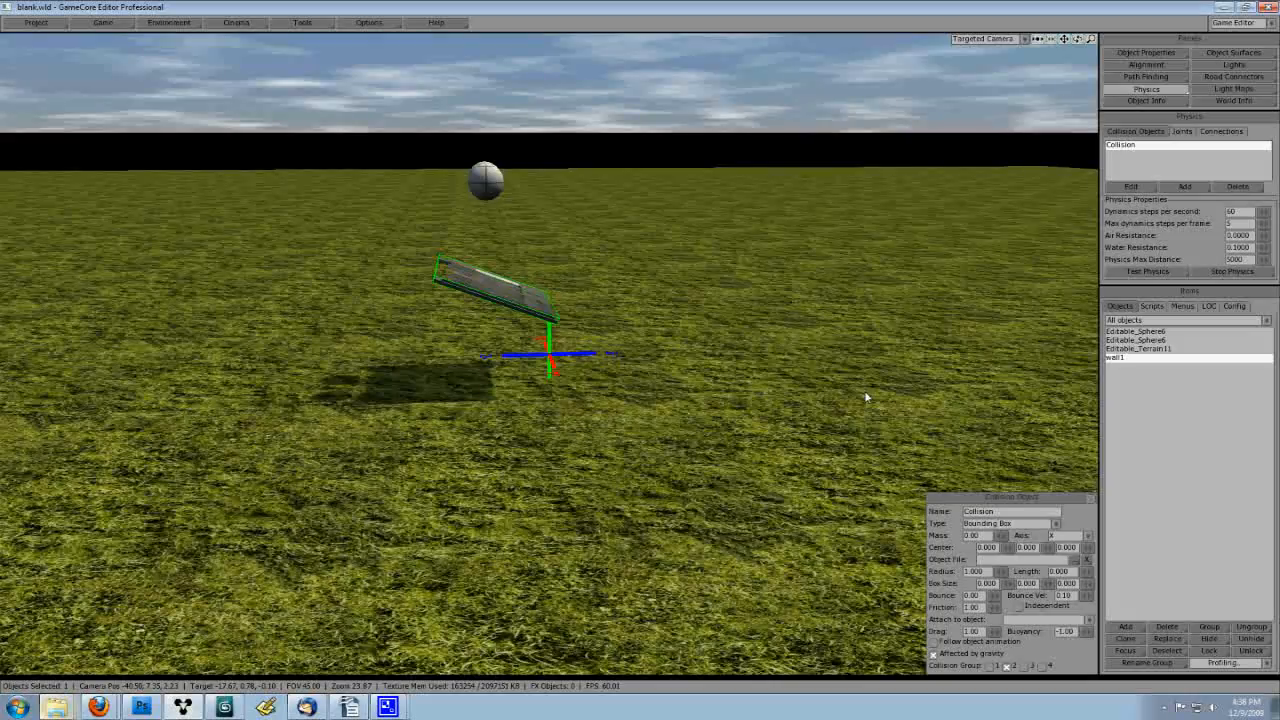
middle_drag(867, 397, 757, 293)
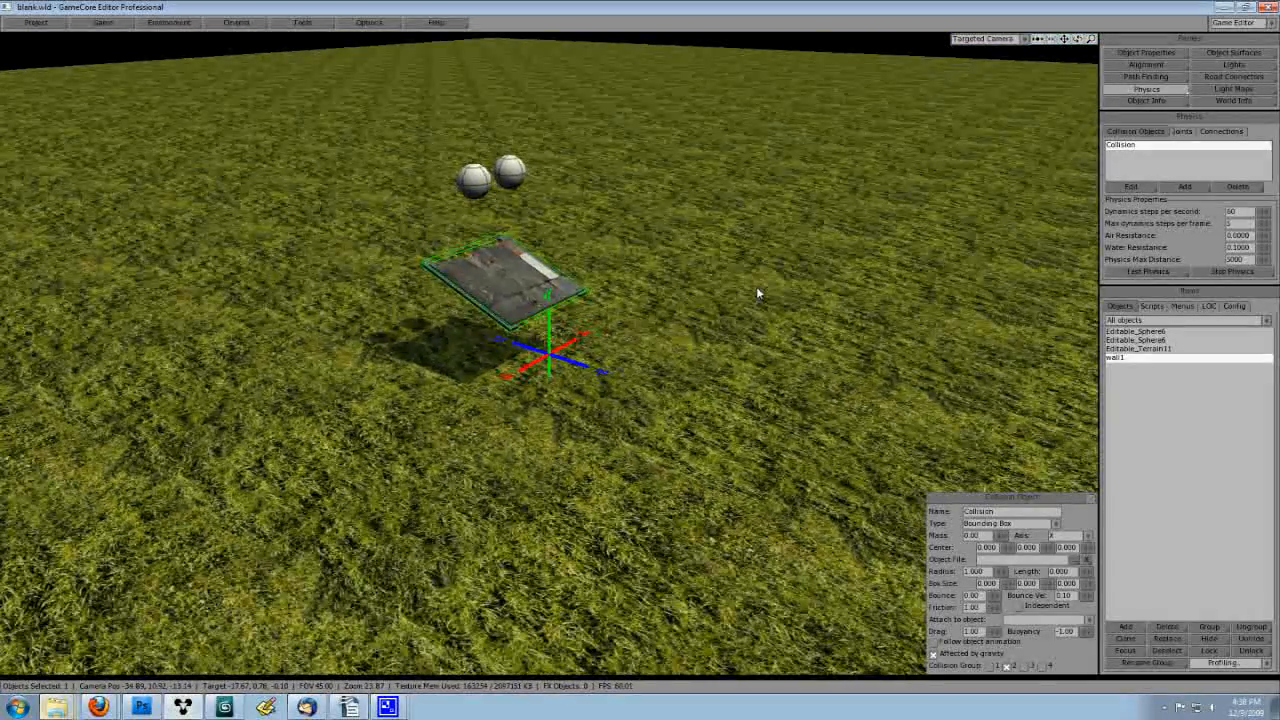
- Add a collision object of type Bounding Box to the original sphere
click(470, 179)
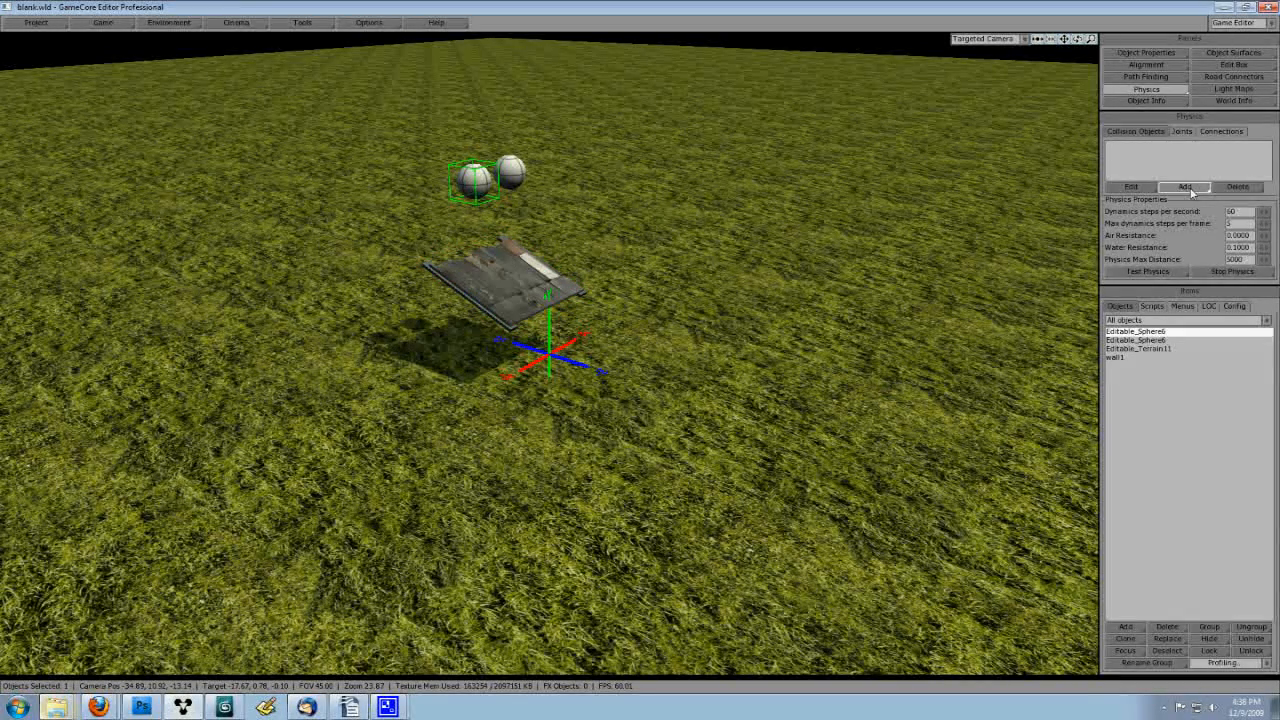
click(1189, 188)
click(990, 523)
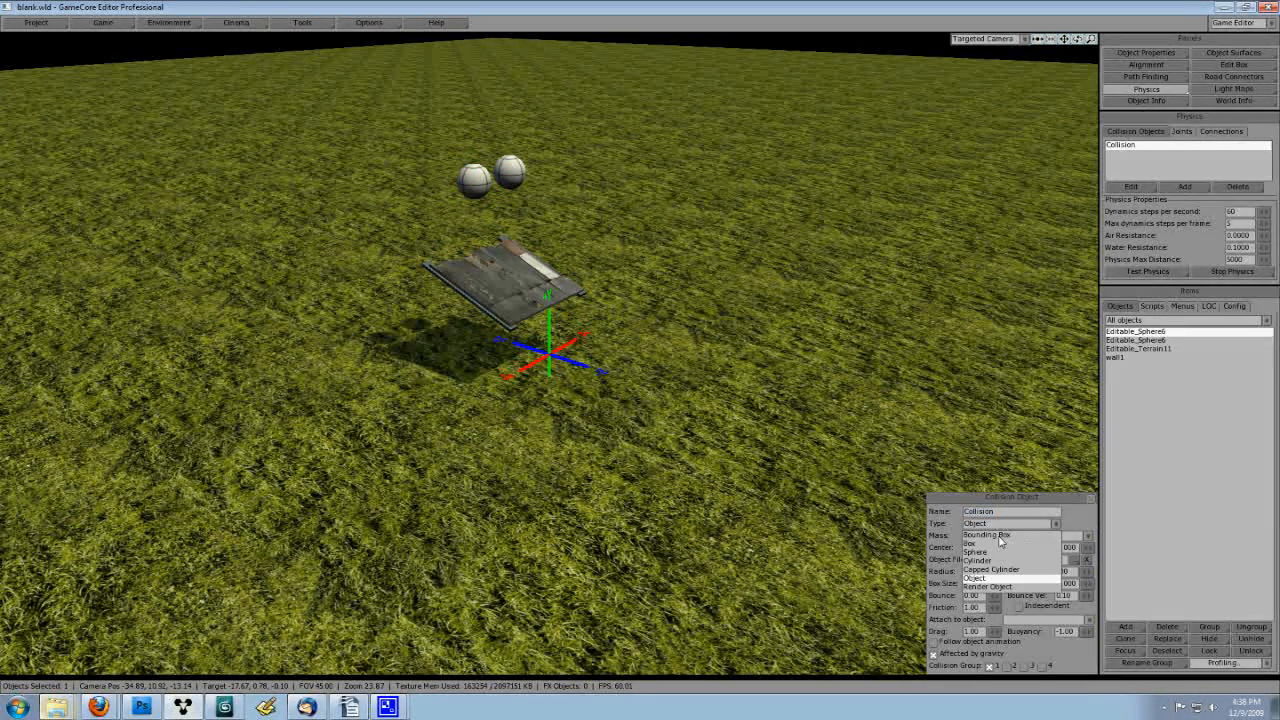
click(998, 535)
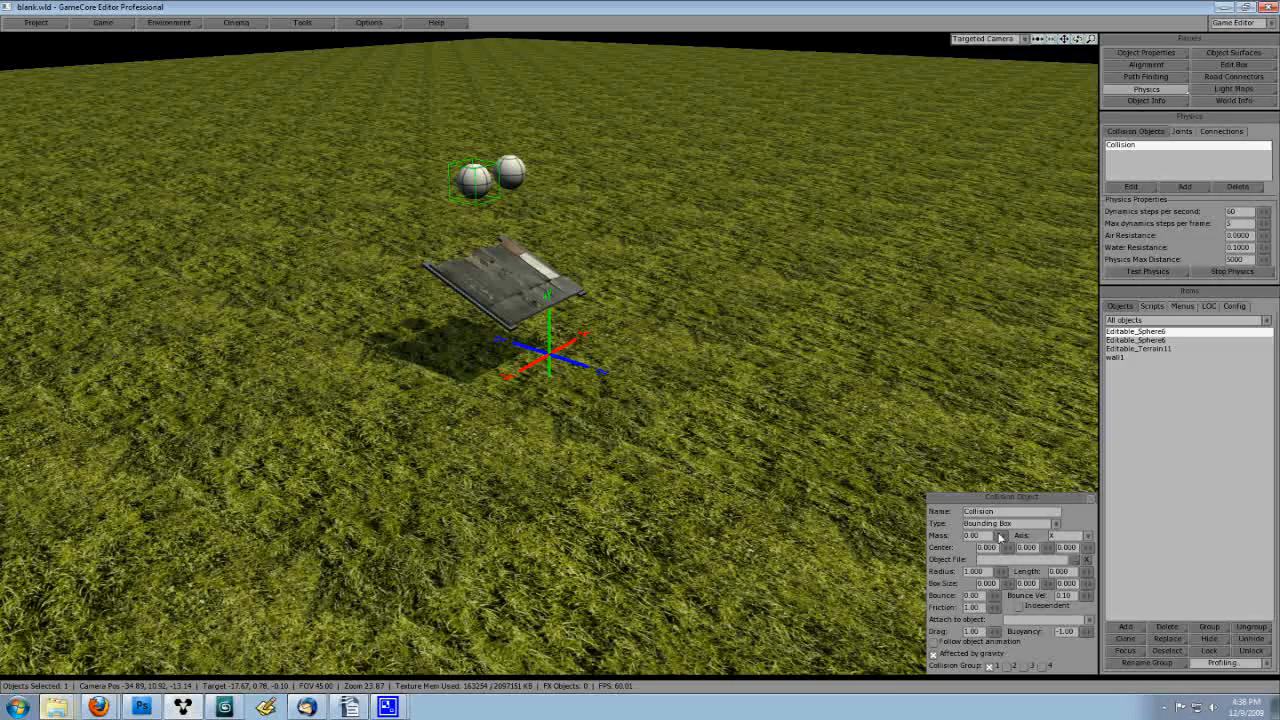
middle_drag(820, 294, 831, 425)
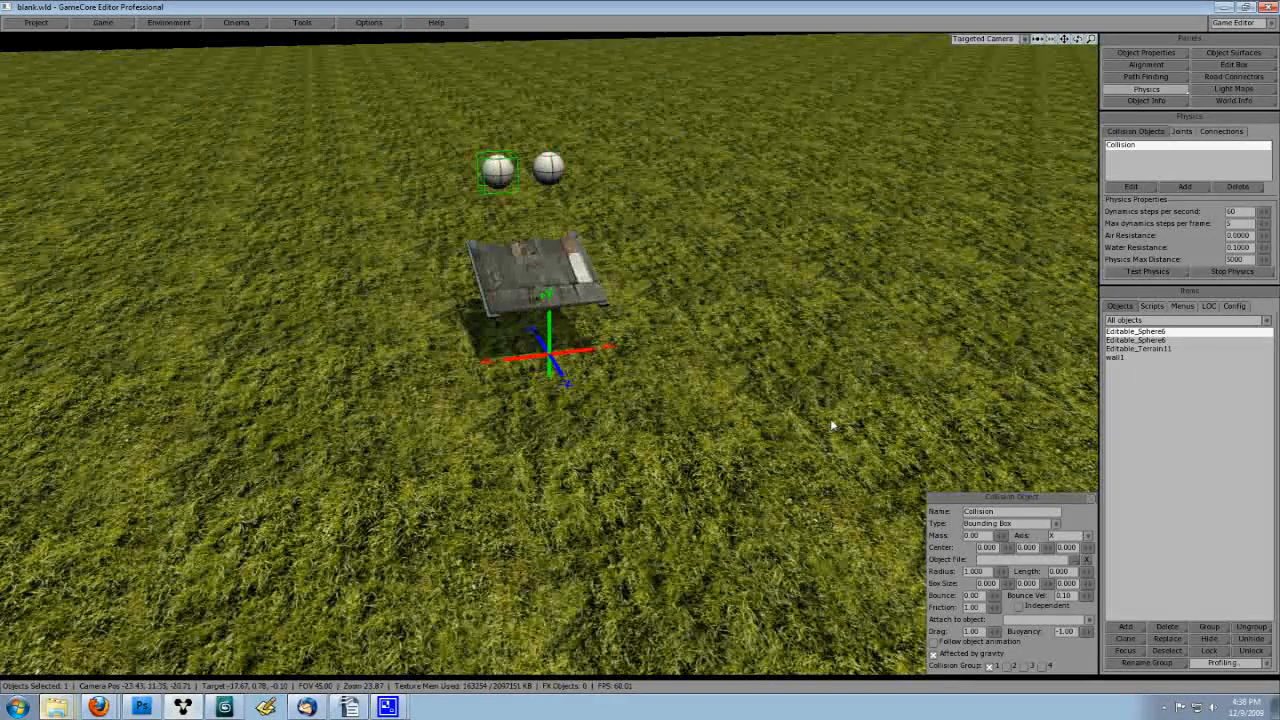
- Set the original sphere's collision mass to 3 and bounce to 1, and assign it to collision group 2
double_click(983, 537)
text(3)
click(983, 596)
text(1)
middle_drag(755, 357, 790, 369)
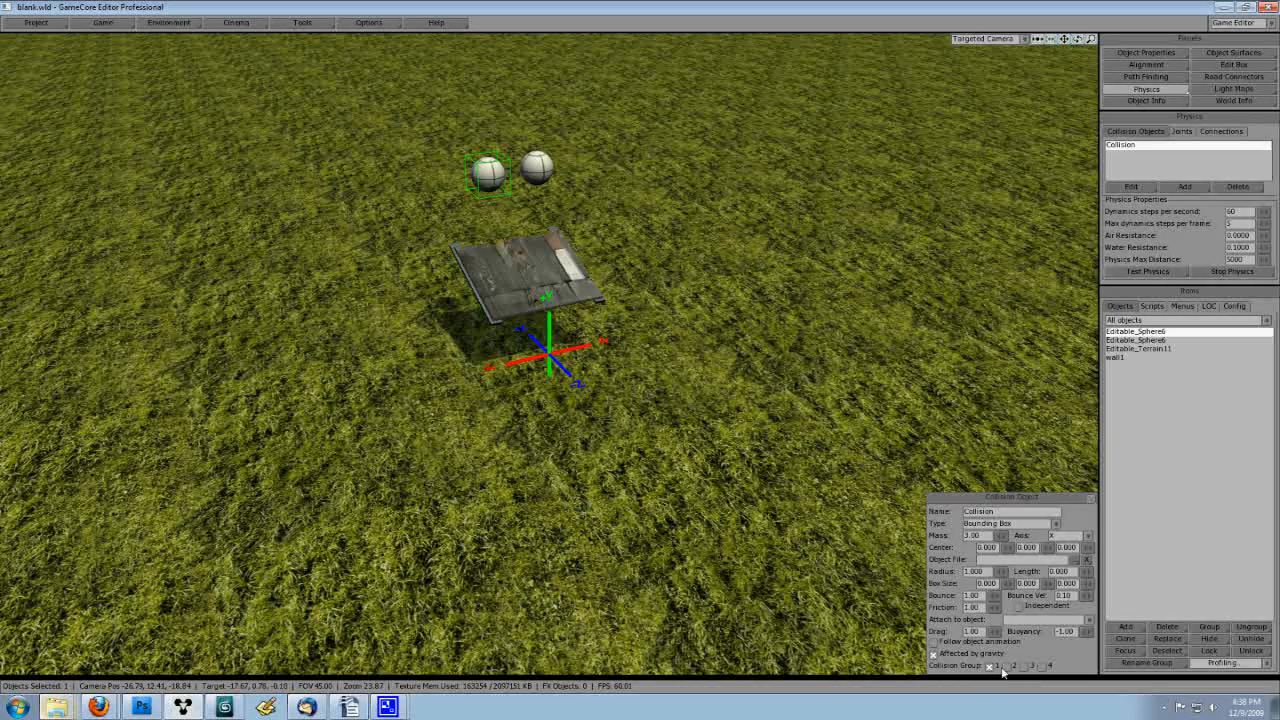
click(1005, 667)
- Add a collision object of type Bounding Box to the cloned sphere
click(537, 168)
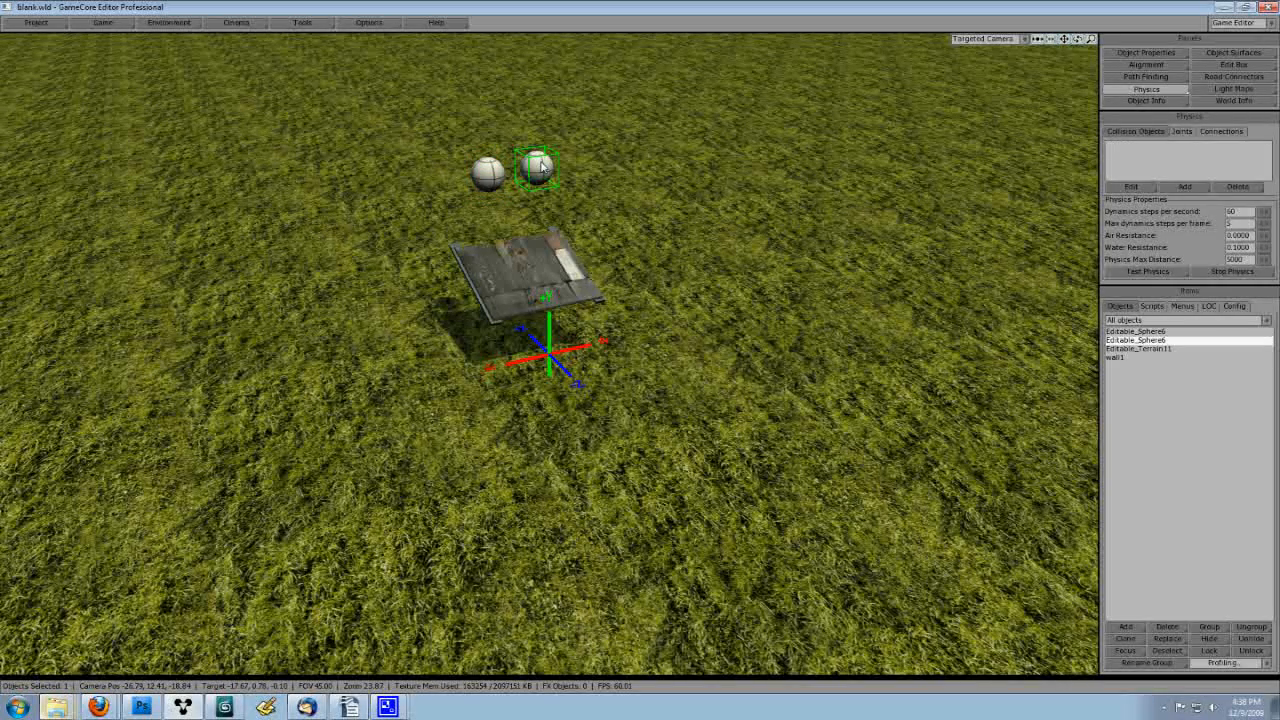
click(1184, 187)
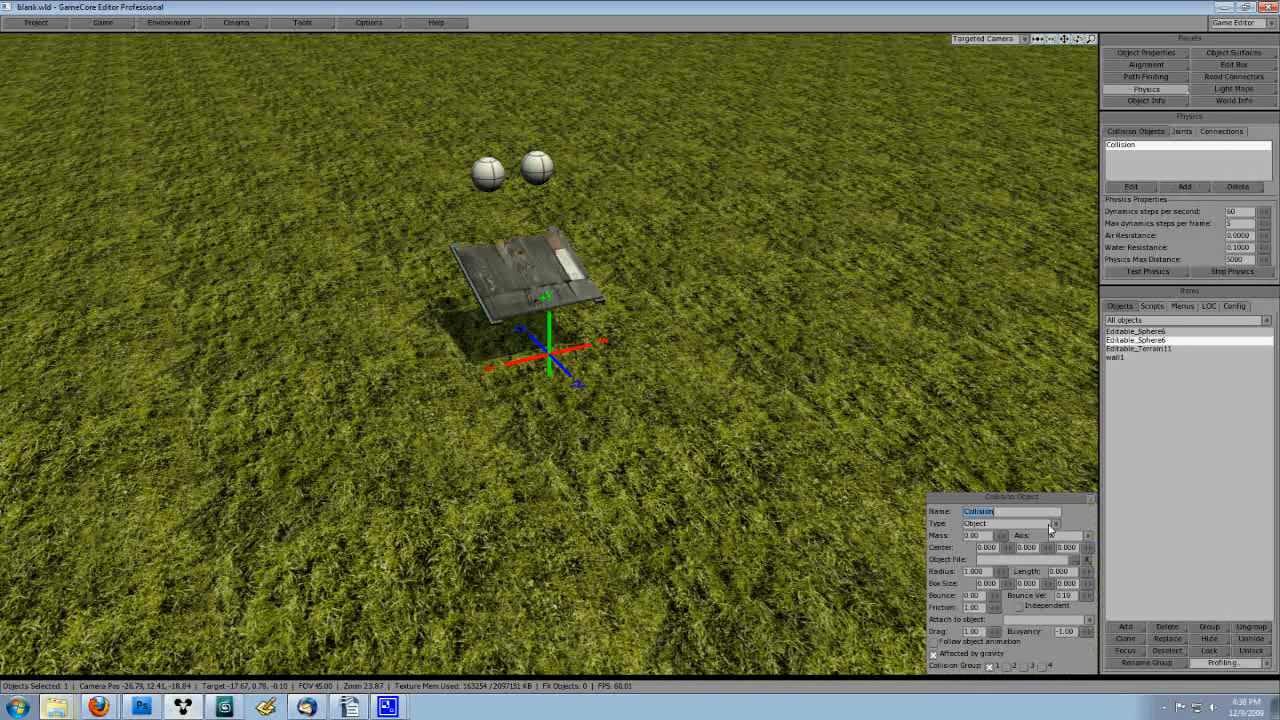
click(1051, 525)
click(1000, 535)
click(1023, 666)
- Set the cloned sphere's collision mass to 3 and bounce to 1, and run and stop a physics test
middle_drag(820, 480, 494, 302)
click(494, 302)
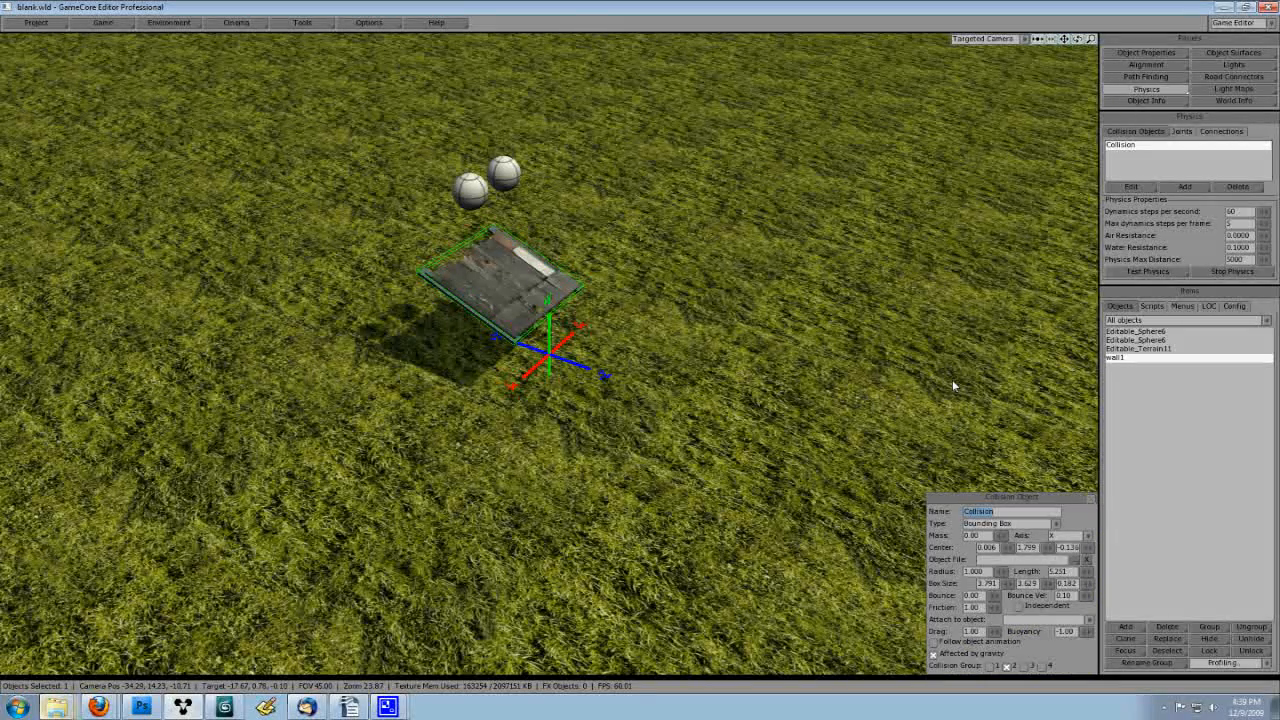
middle_drag(953, 384, 1001, 332)
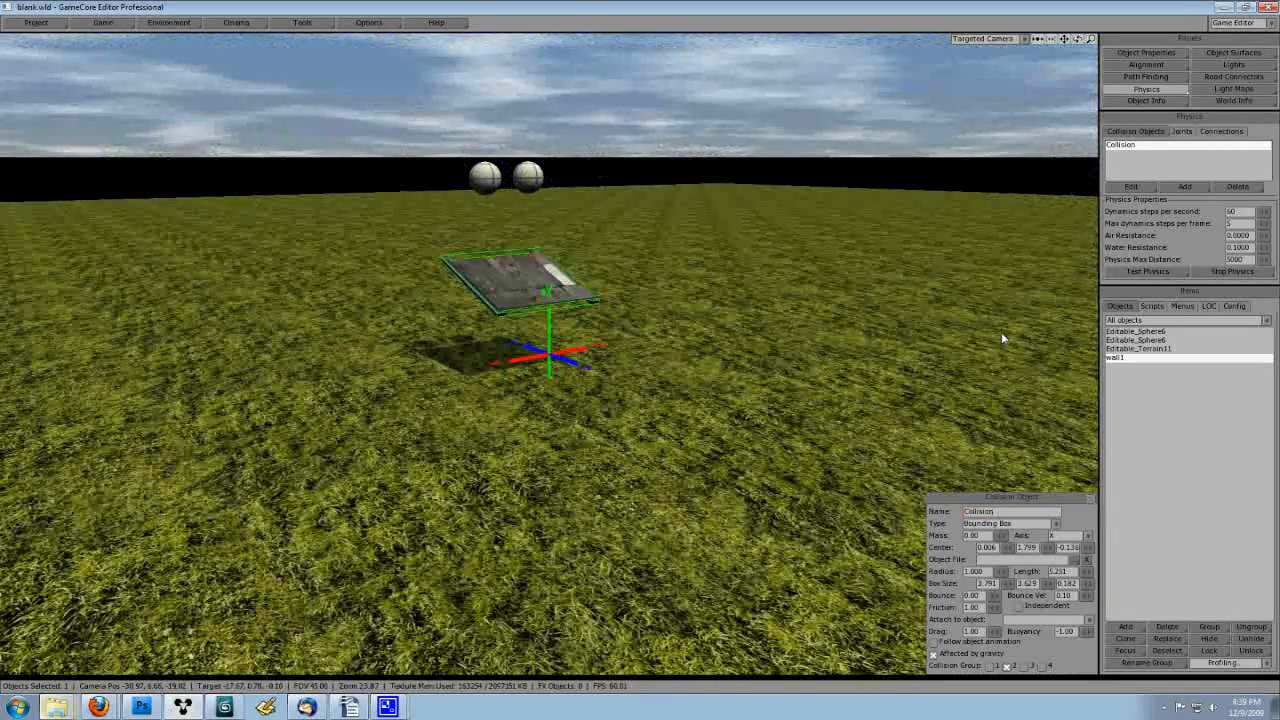
click(529, 178)
double_click(1121, 146)
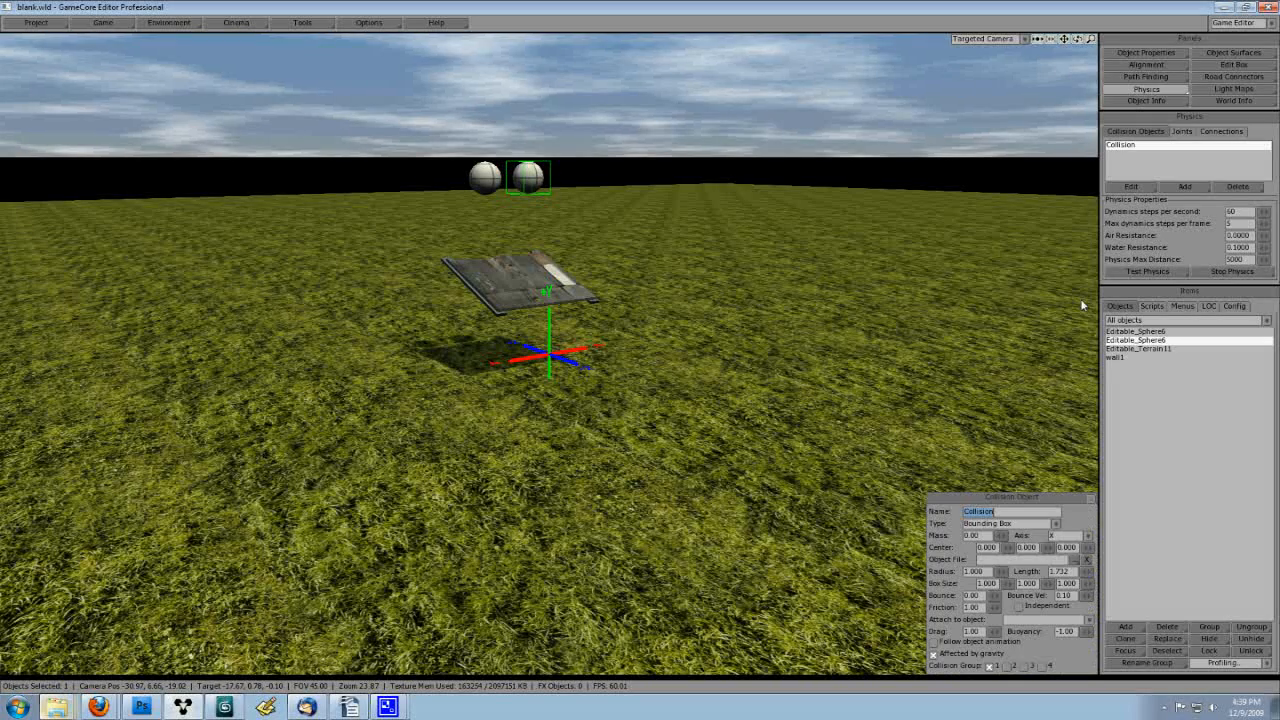
click(977, 536)
text(1)
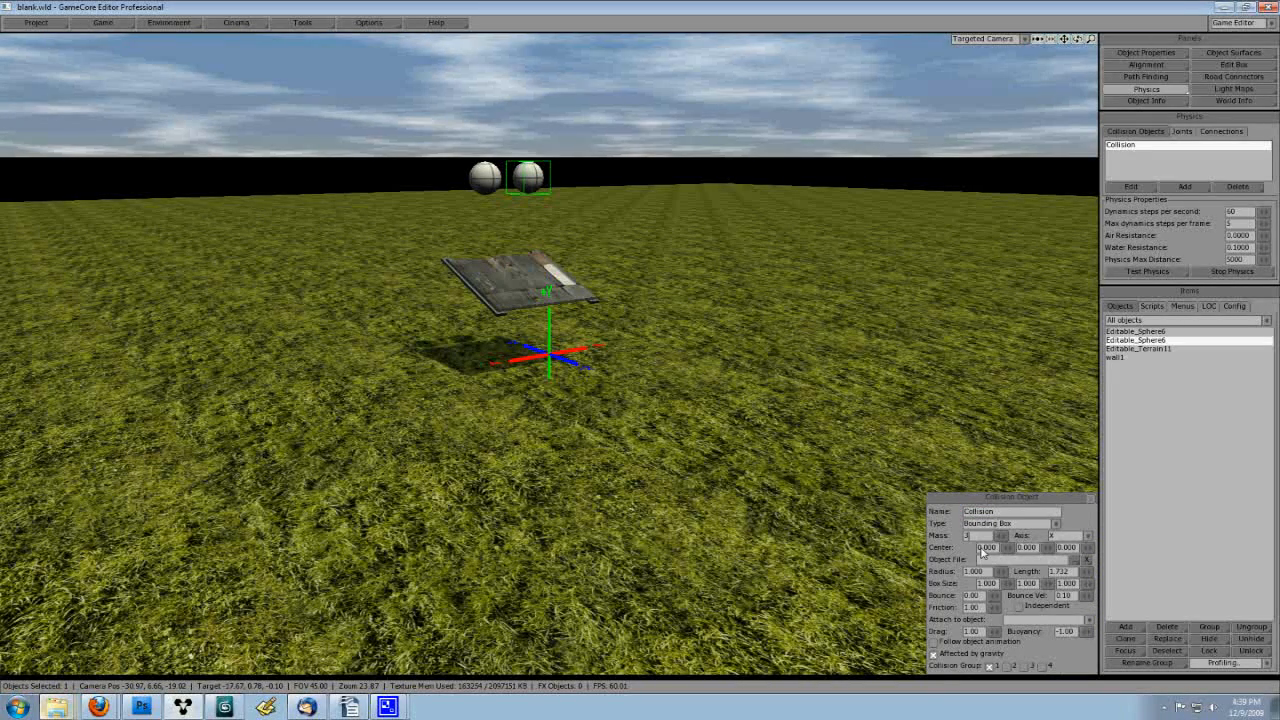
click(981, 596)
text(1)
click(1157, 271)
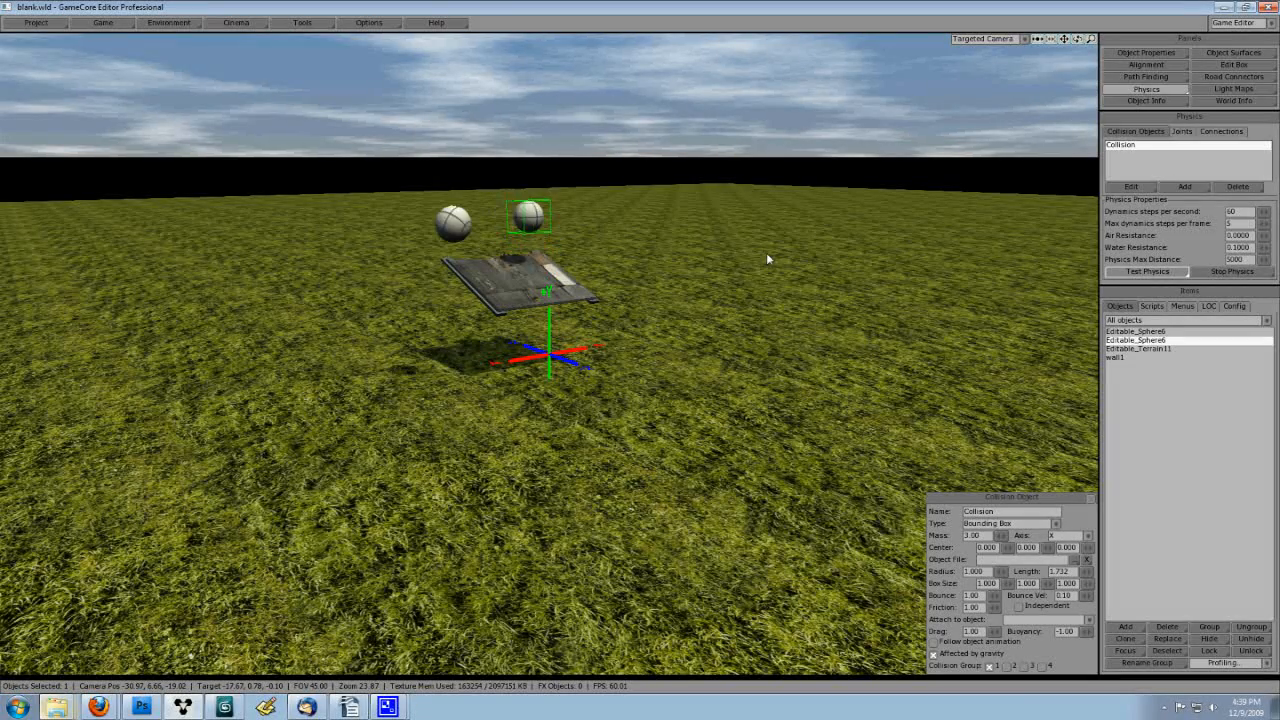
click(1230, 272)
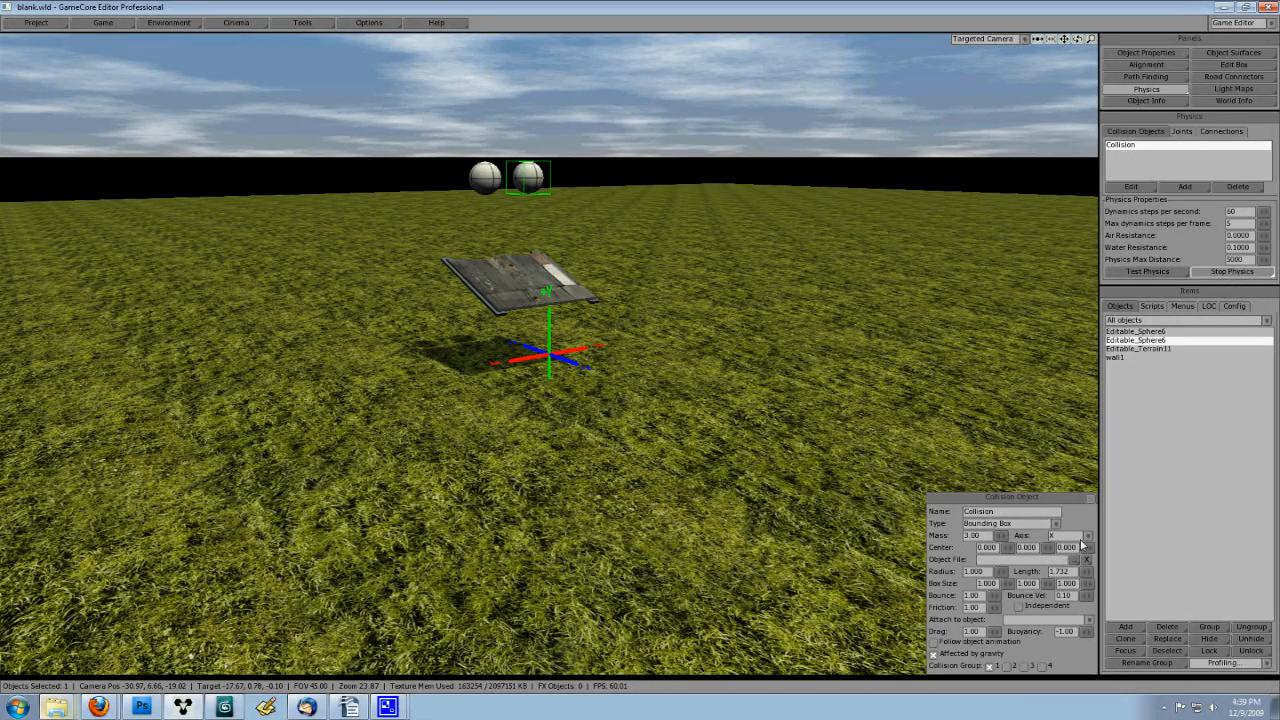
- Change the cloned sphere's collision type to Sphere and shrink its radius to 0.550 to fit the ball
click(1055, 524)
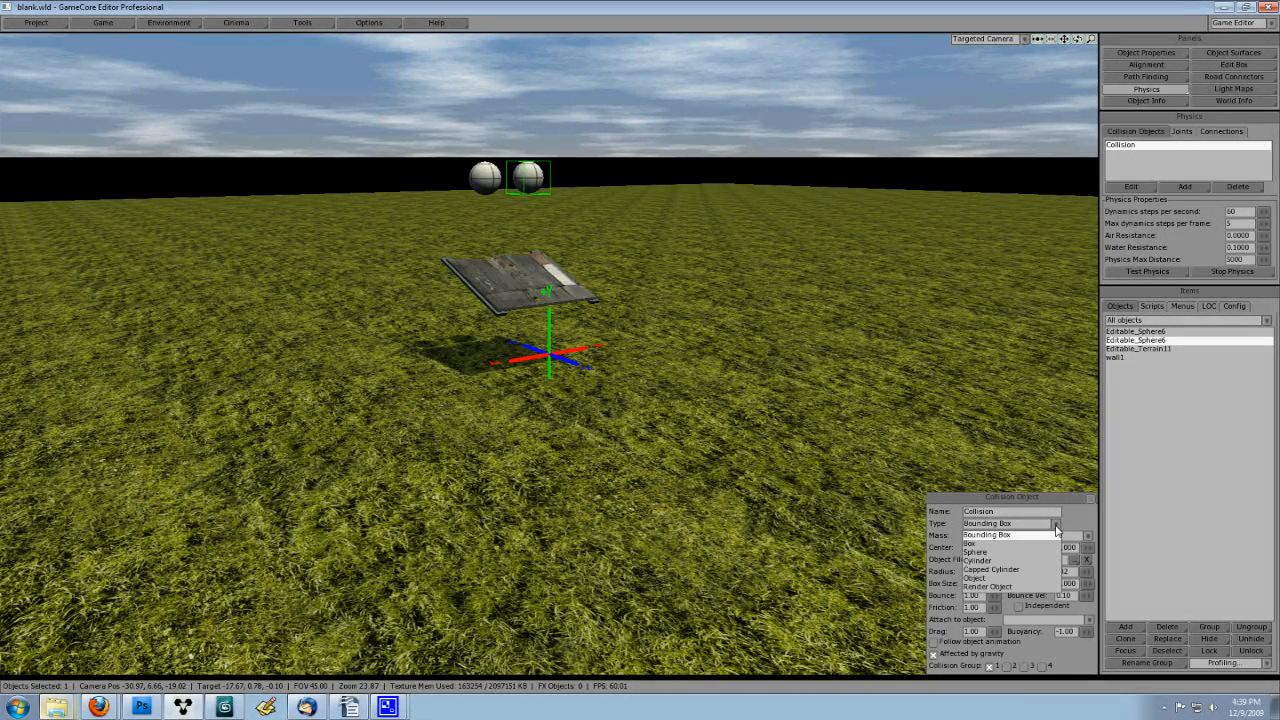
click(987, 552)
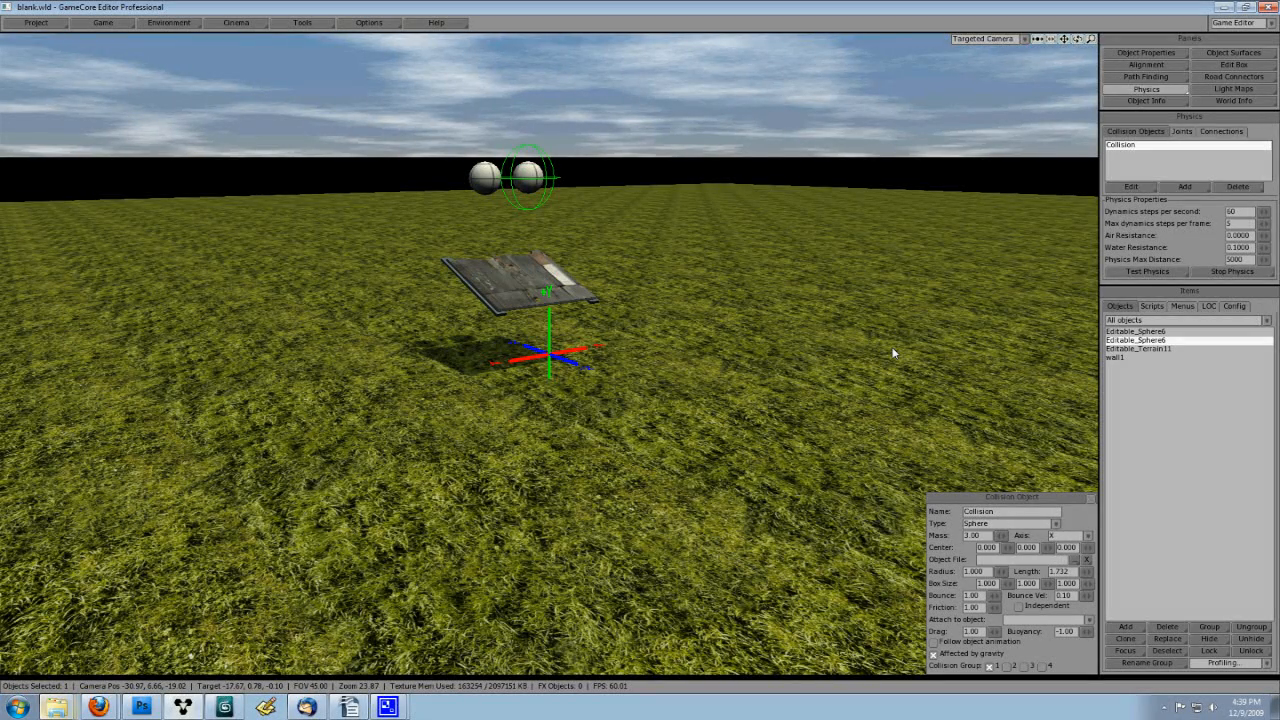
drag(1001, 572, 640, 360)
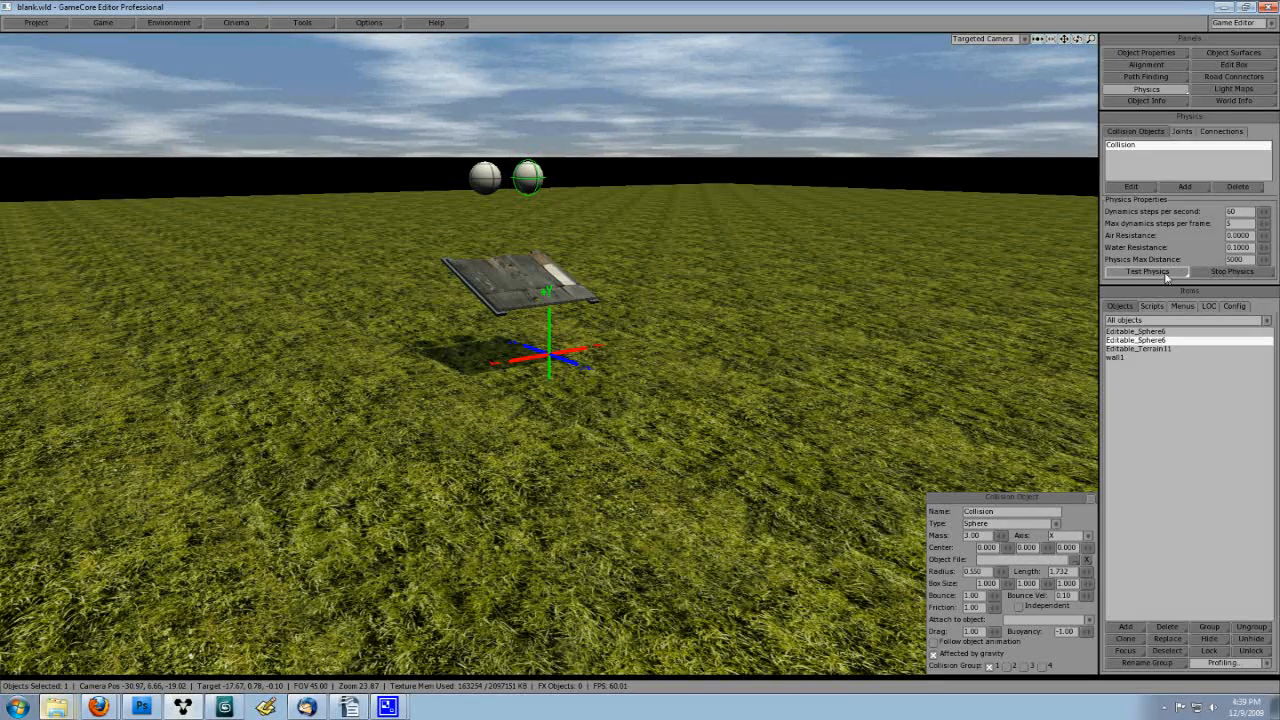
- Test the physics before and after also assigning the cloned sphere to collision group 2, stopping each simulation
click(1165, 274)
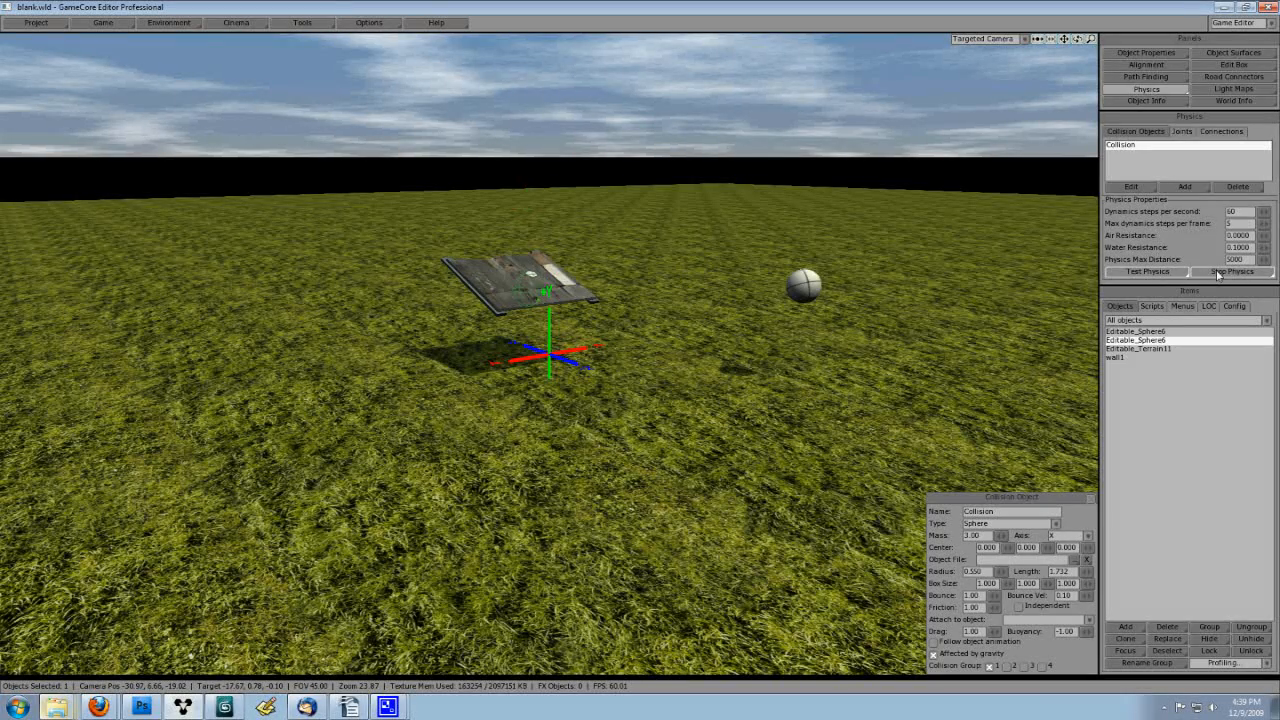
click(1218, 273)
click(1135, 272)
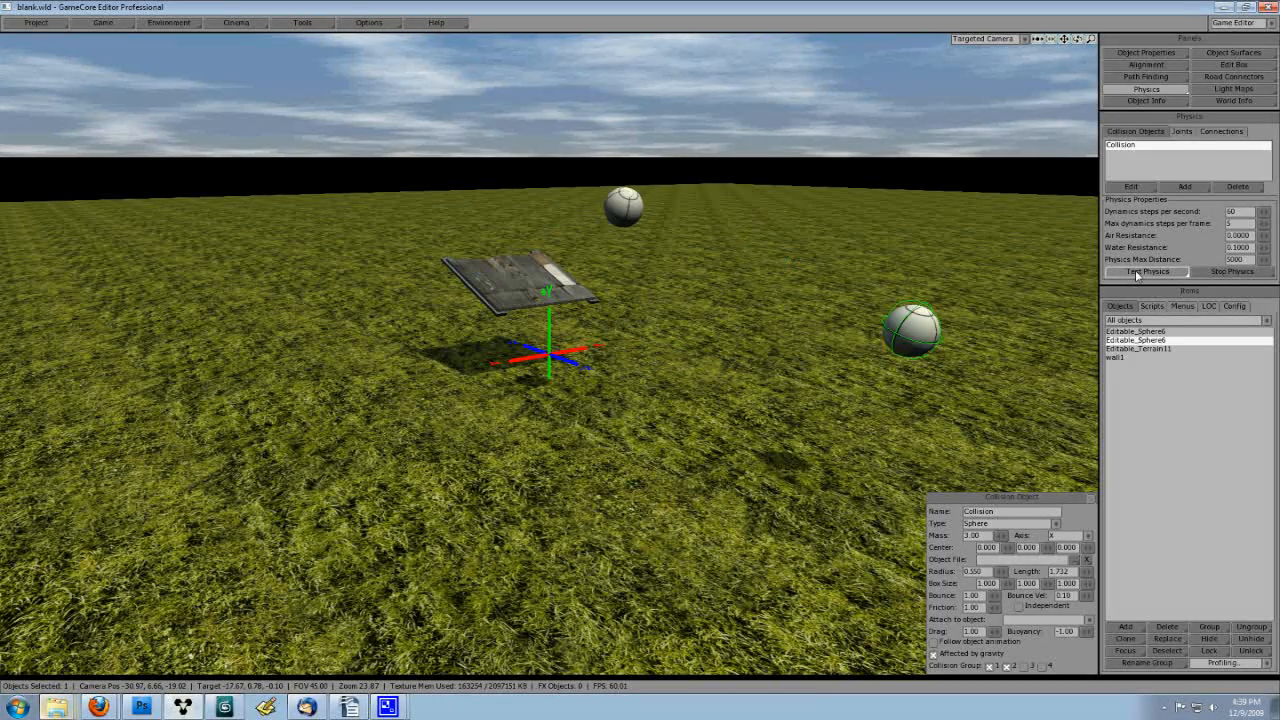
click(1215, 271)
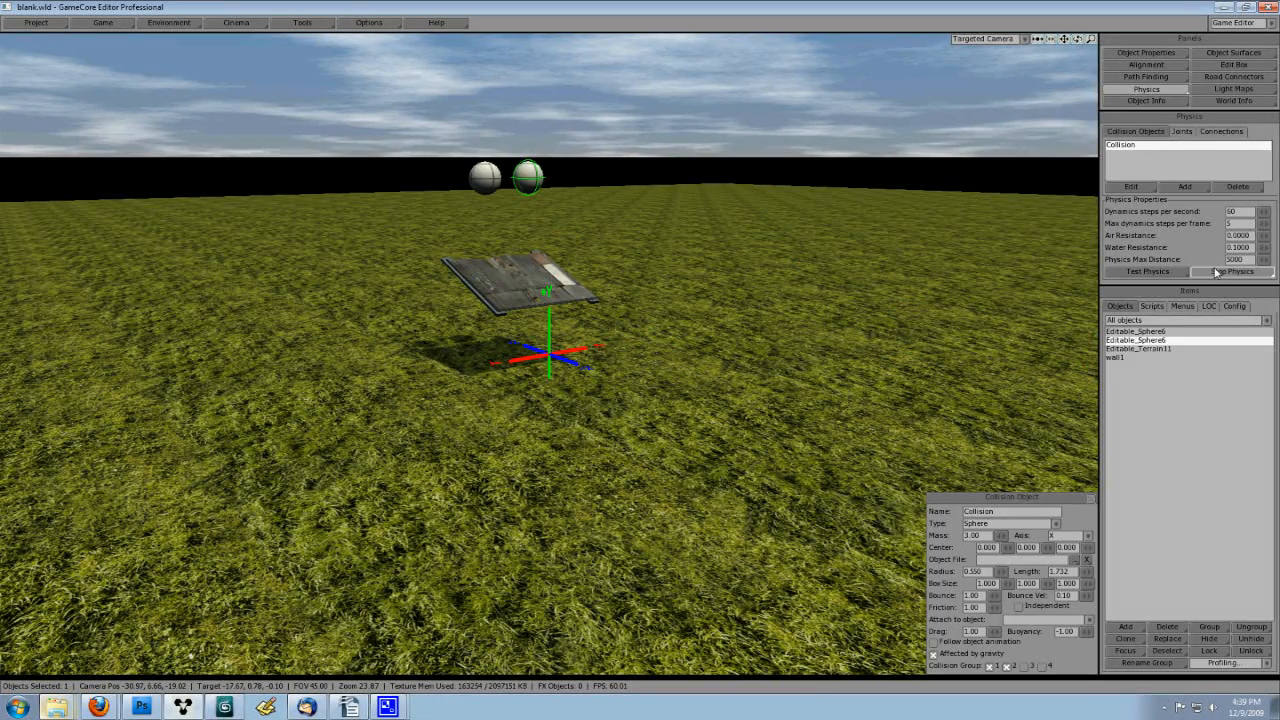